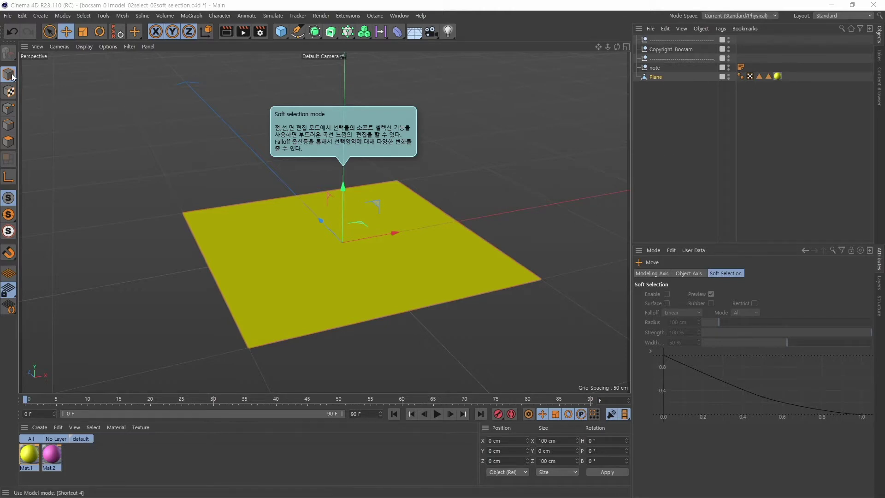
# Activate the Live Selection tool and switch the plane to Polygon mode
pyautogui.moveTo(9, 79); pyautogui.dragTo(42, 87)
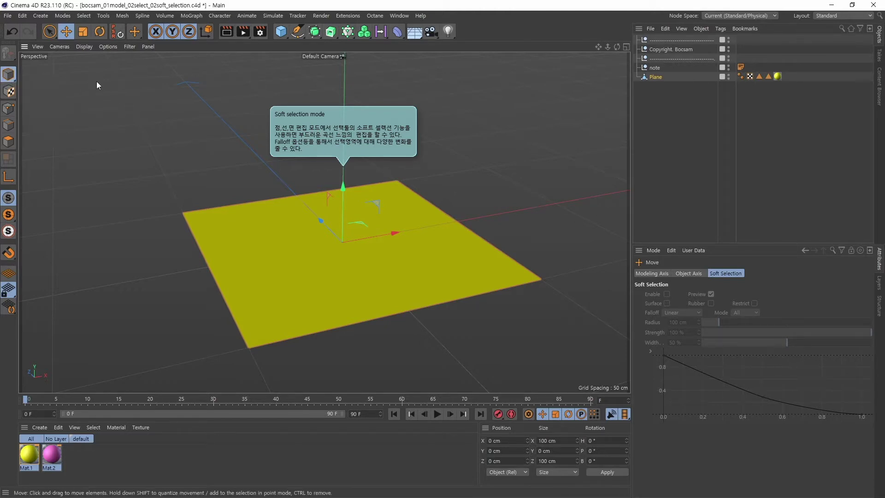
pyautogui.click(49, 32)
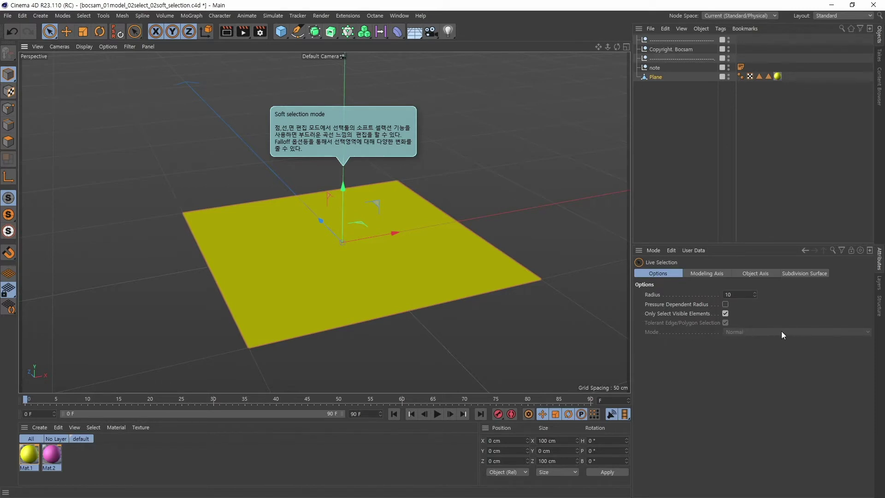
pyautogui.click(8, 115)
pyautogui.click(11, 143)
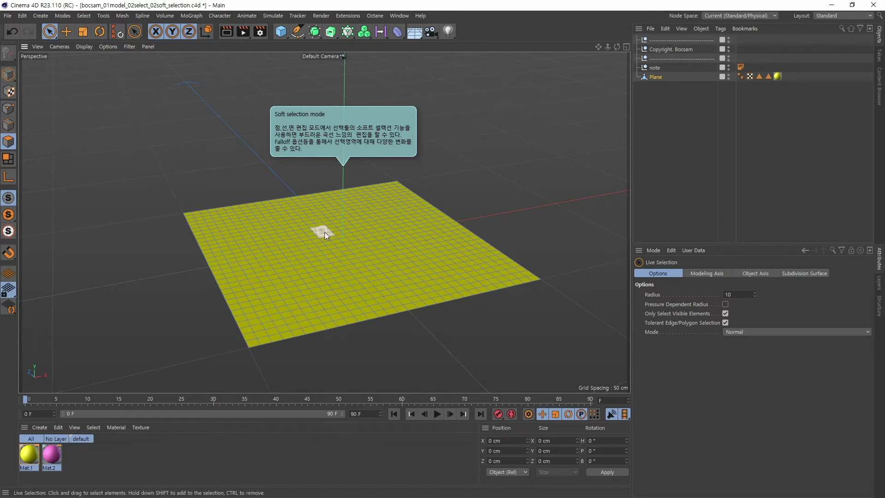
# Compare the plane in Model mode with Polygon mode, ending in Polygon mode
pyautogui.keyDown('alt'); pyautogui.moveTo(464, 233); pyautogui.dragTo(468, 213, button='middle'); pyautogui.keyUp('alt')
pyautogui.keyDown('alt'); pyautogui.moveTo(468, 213); pyautogui.dragTo(494, 210); pyautogui.keyUp('alt')
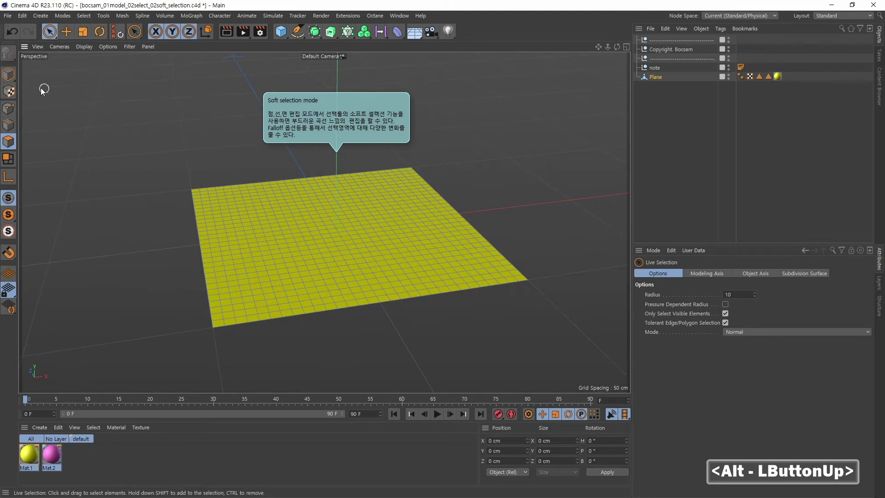
pyautogui.click(10, 75)
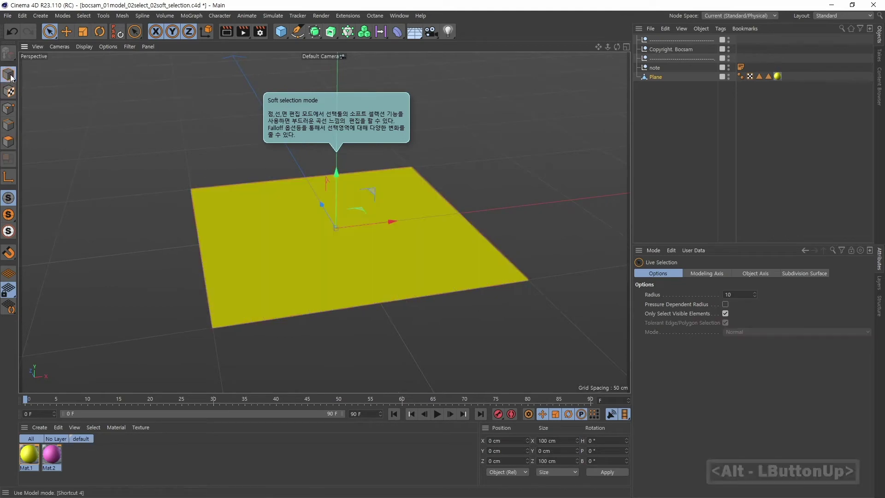
pyautogui.click(10, 128)
pyautogui.click(9, 141)
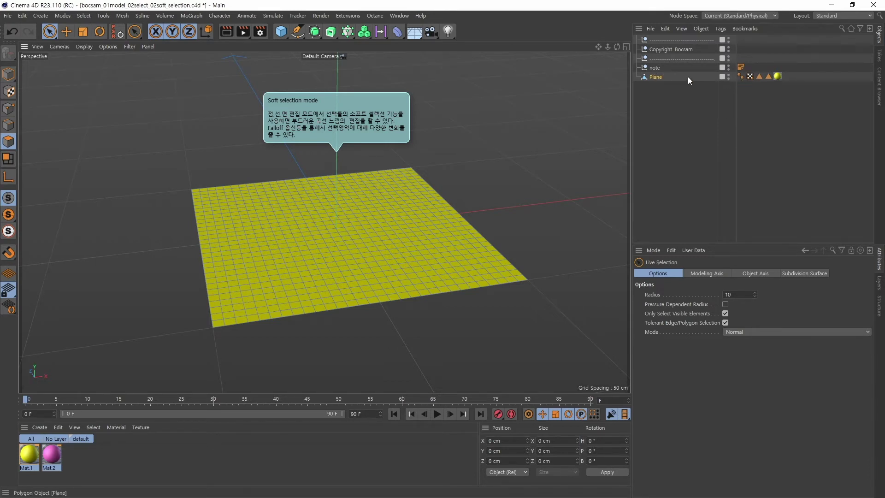
# Hide the note object's annotation in the viewport
pyautogui.click(741, 67)
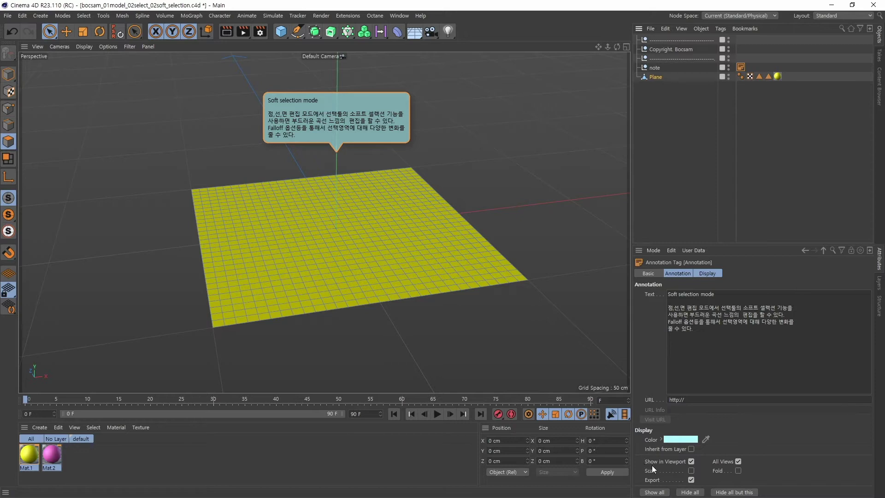
pyautogui.click(692, 462)
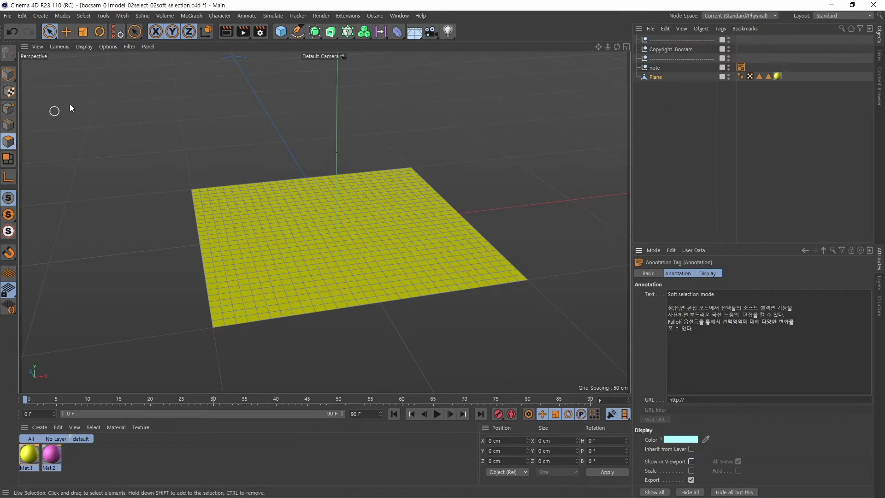
# Select a patch of polygons about 20 by 23 cm near the plane's centre with Live Selection
pyautogui.click(339, 240)
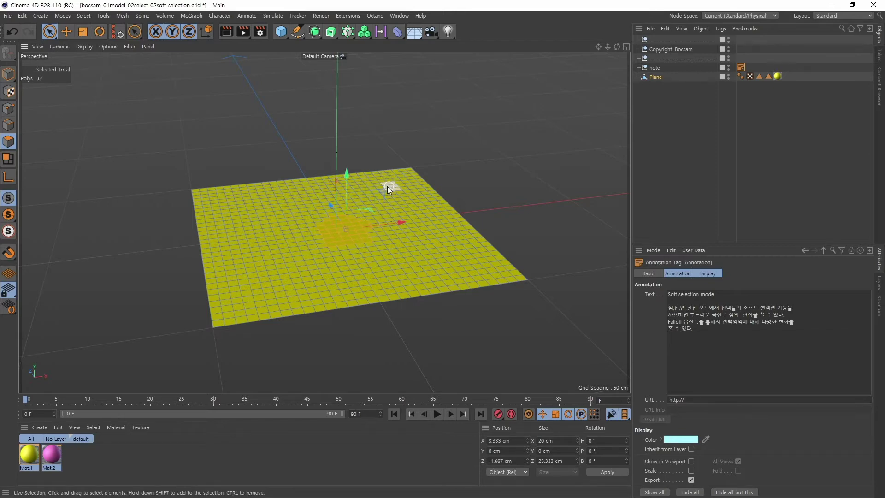
pyautogui.keyDown('alt'); pyautogui.moveTo(378, 205); pyautogui.dragTo(402, 192); pyautogui.keyUp('alt')
# Try raising the selected central polygons about 22 cm along Y, and undo the move
pyautogui.moveTo(348, 177); pyautogui.dragTo(347, 121)
pyautogui.keyDown('alt'); pyautogui.moveTo(496, 164); pyautogui.dragTo(435, 157); pyautogui.keyUp('alt')
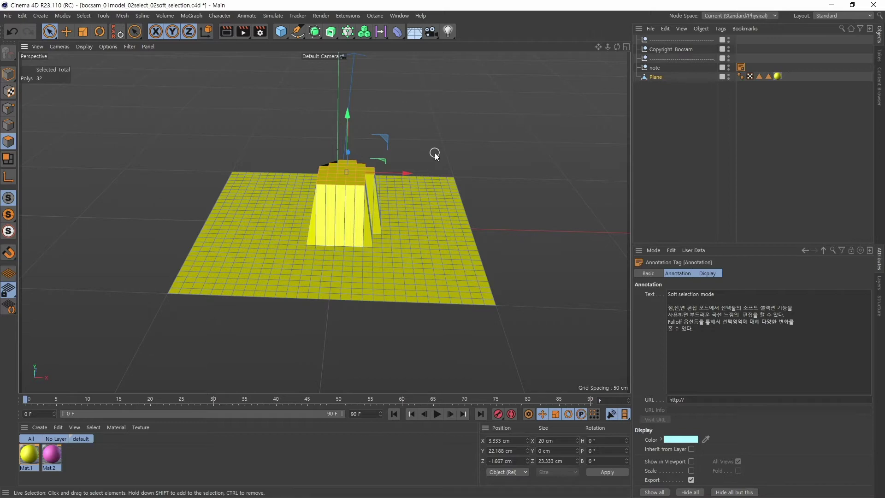
pyautogui.keyDown('alt'); pyautogui.moveTo(512, 207); pyautogui.dragTo(472, 215); pyautogui.keyUp('alt')
pyautogui.hotkey('ctrl', 'z')
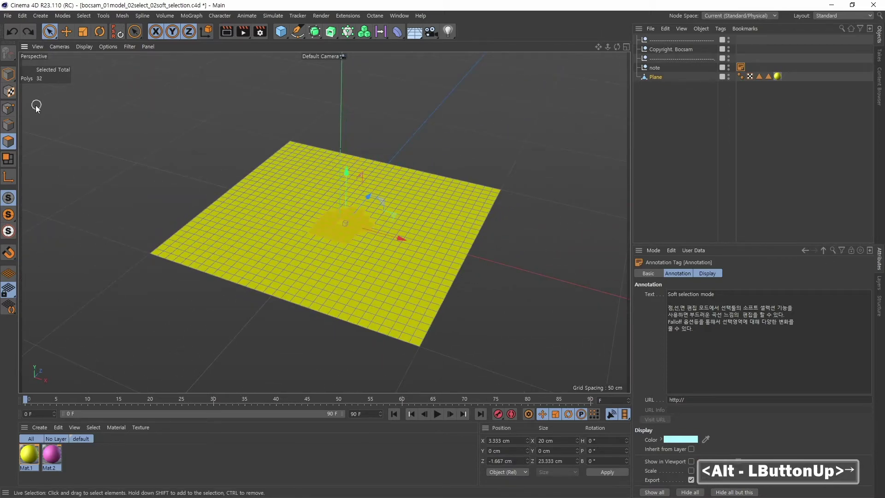
# In Edge mode, try raising a patch of edges about 13 by 17 cm near the plane's centre, and undo the move
pyautogui.keyDown('alt'); pyautogui.moveTo(294, 249); pyautogui.dragTo(372, 247); pyautogui.keyUp('alt')
pyautogui.click(9, 125)
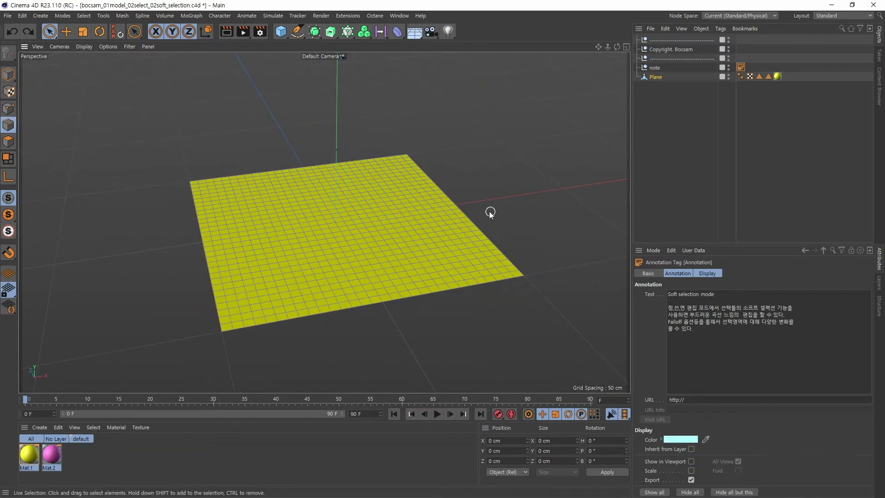
pyautogui.click(356, 225)
pyautogui.moveTo(356, 224); pyautogui.dragTo(357, 231)
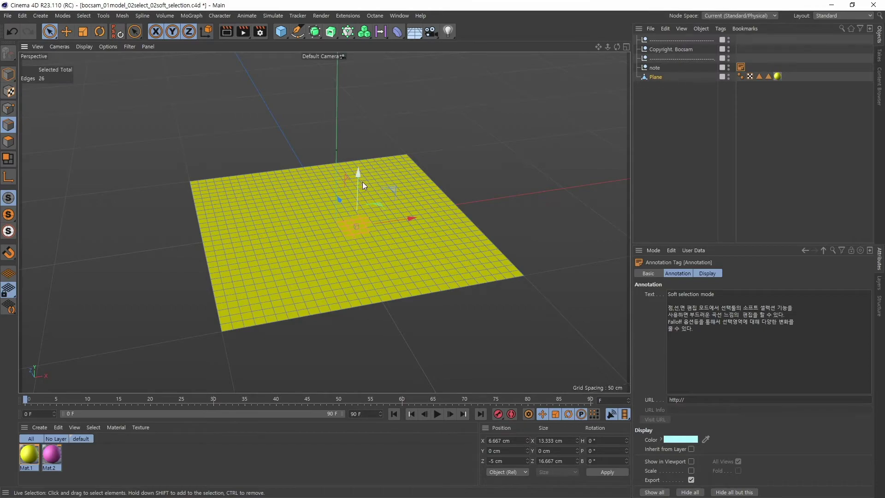
pyautogui.moveTo(362, 182); pyautogui.dragTo(358, 109)
pyautogui.keyDown('alt'); pyautogui.moveTo(474, 187); pyautogui.dragTo(452, 154); pyautogui.keyUp('alt')
pyautogui.hotkey('ctrl', 'z')
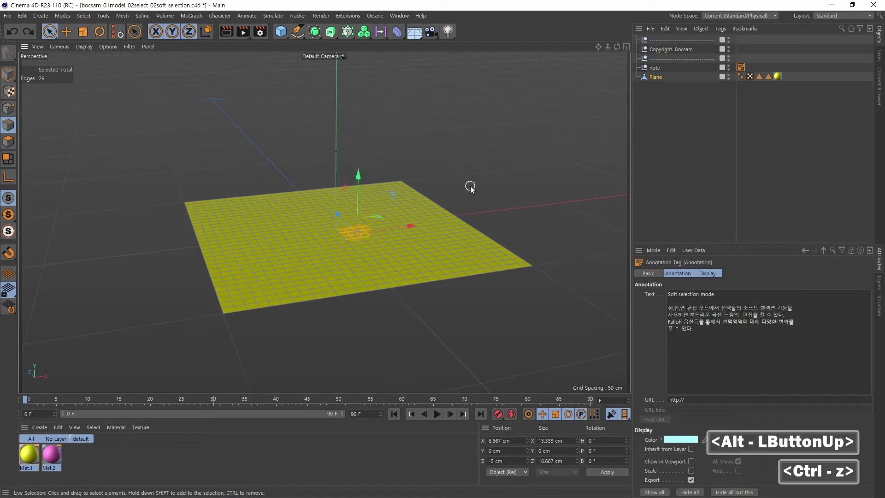
# Return the plane to Polygon mode and set the Live Selection tool's mode to Soft Selection
pyautogui.click(10, 142)
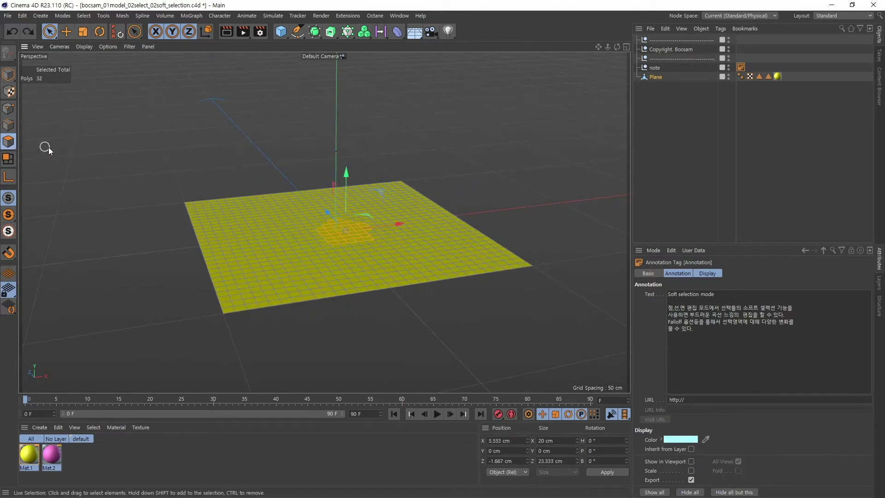
pyautogui.click(643, 77)
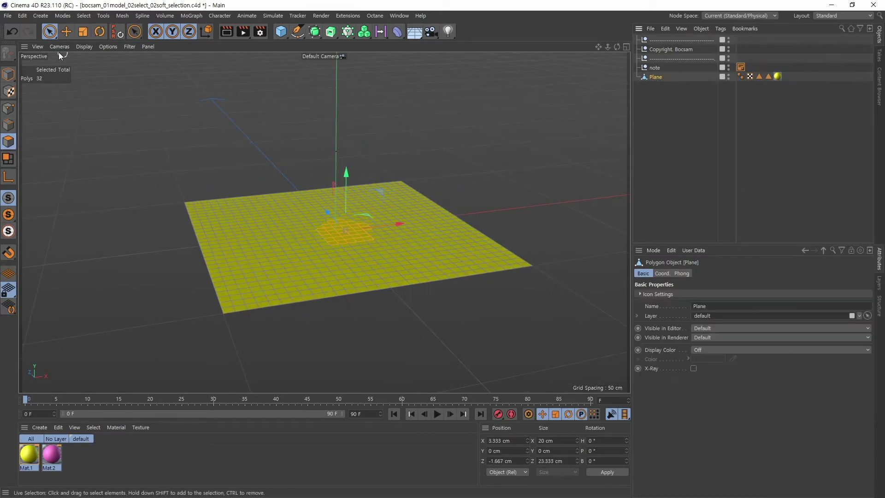
pyautogui.click(49, 32)
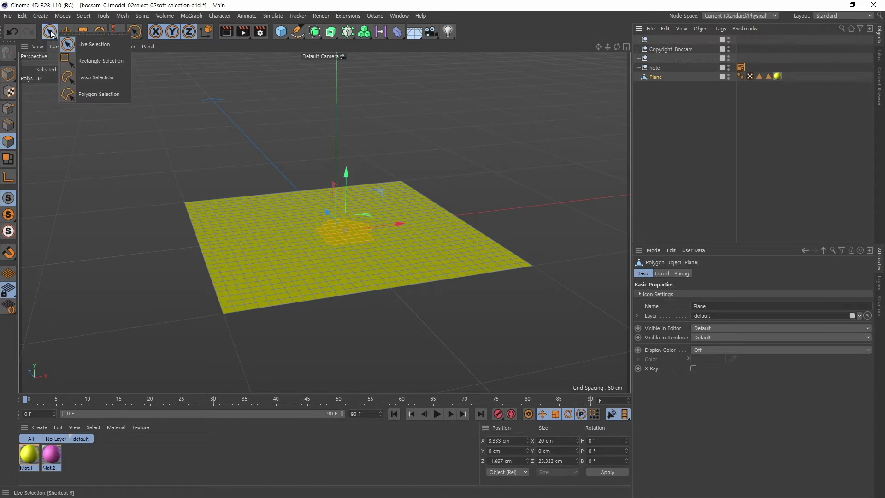
pyautogui.click(89, 47)
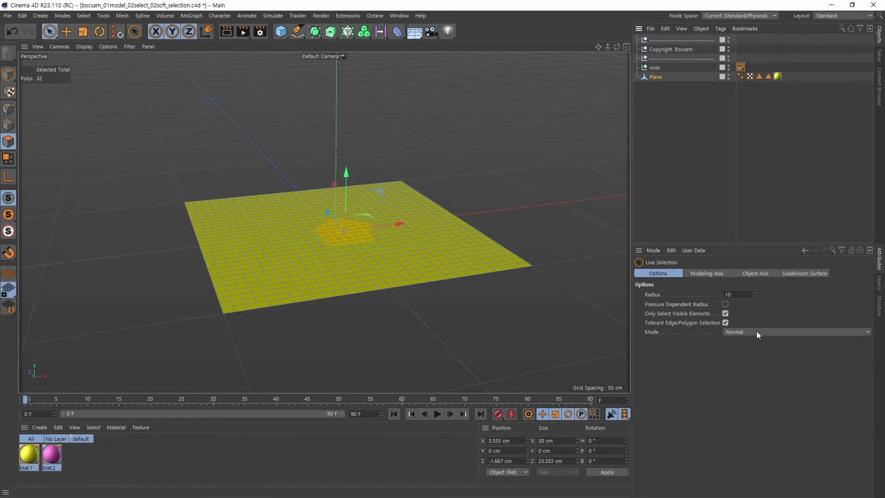
pyautogui.click(786, 332)
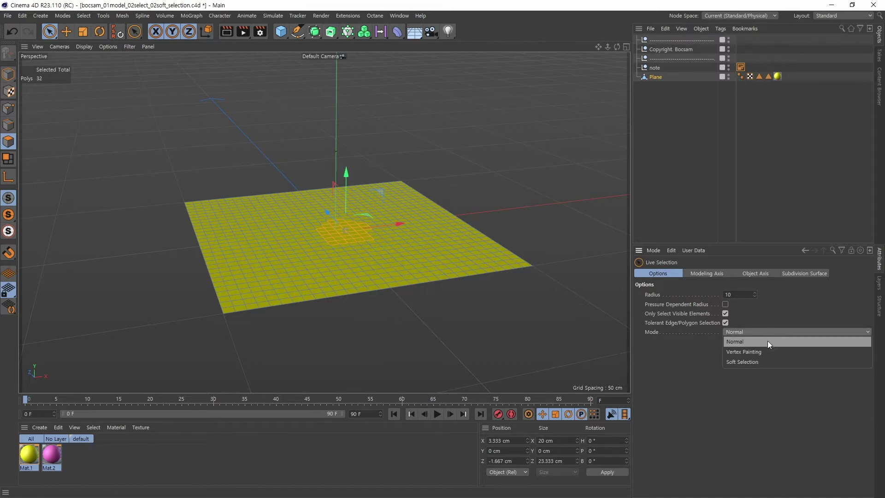
pyautogui.click(747, 361)
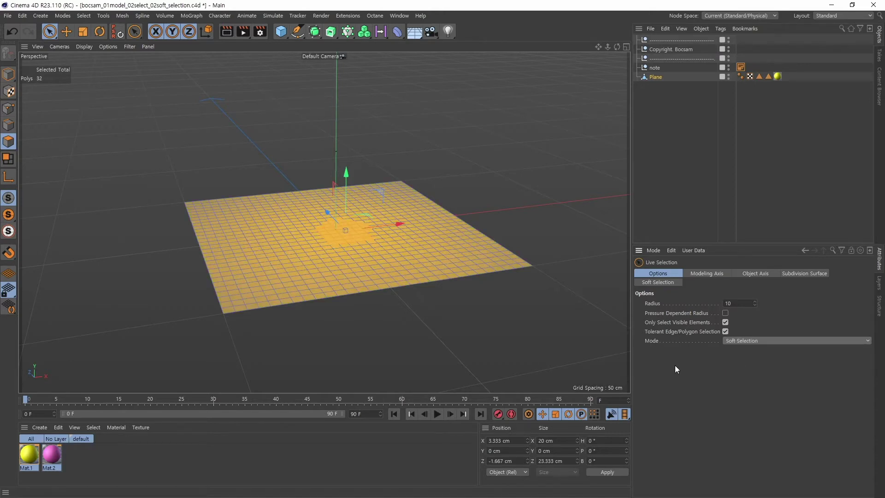
# Reduce the soft selection's falloff radius to 23 cm, keeping Linear falloff
pyautogui.click(667, 283)
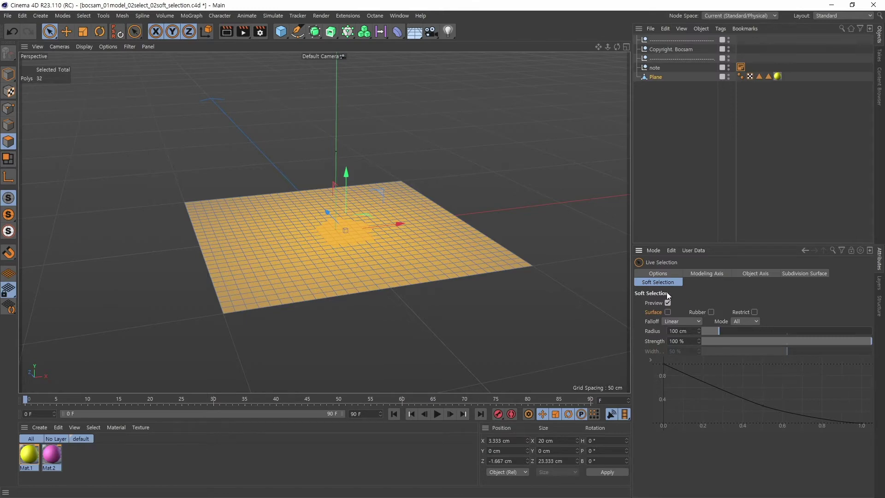
pyautogui.keyDown('alt'); pyautogui.moveTo(451, 158); pyautogui.dragTo(447, 259); pyautogui.keyUp('alt')
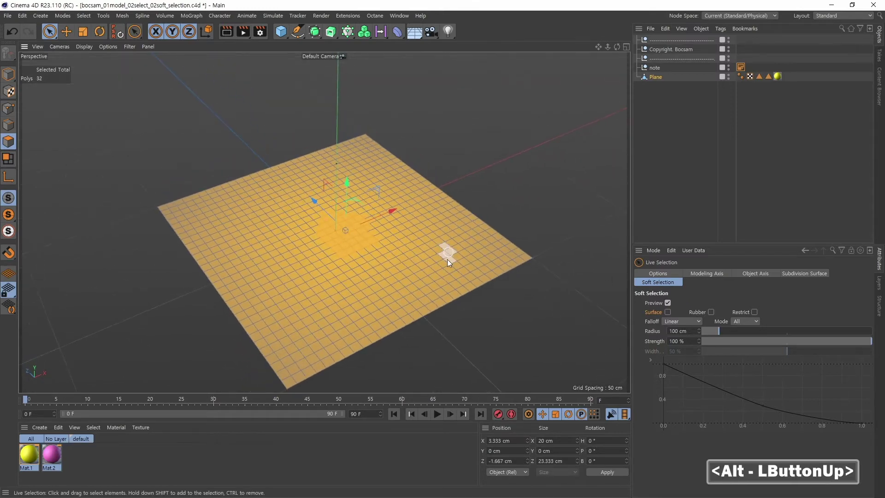
pyautogui.keyDown('alt'); pyautogui.moveTo(447, 259); pyautogui.dragTo(398, 249, button='middle'); pyautogui.keyUp('alt')
pyautogui.keyDown('alt'); pyautogui.moveTo(398, 250); pyautogui.dragTo(413, 245, button='right'); pyautogui.keyUp('alt')
pyautogui.keyDown('alt'); pyautogui.moveTo(413, 245); pyautogui.dragTo(397, 223); pyautogui.keyUp('alt')
pyautogui.keyDown('alt'); pyautogui.moveTo(397, 223); pyautogui.dragTo(413, 242, button='middle'); pyautogui.keyUp('alt')
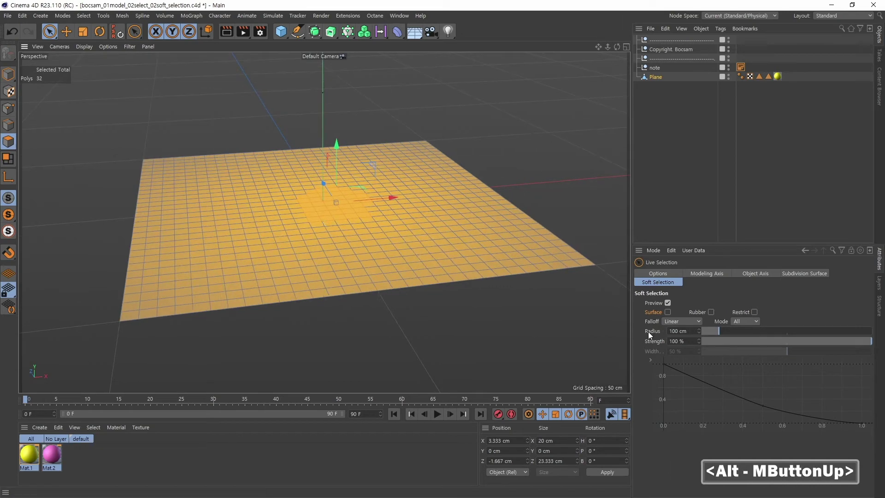
pyautogui.moveTo(717, 331); pyautogui.dragTo(706, 333)
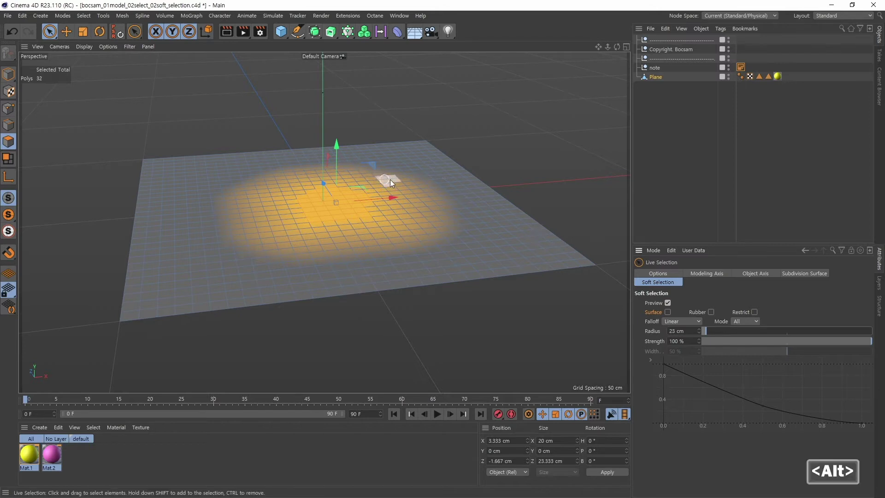
# Try raising the softly selected polygons about 8.6 cm along Y, inspect the curved bump, and undo the move
pyautogui.keyDown('alt'); pyautogui.moveTo(390, 178); pyautogui.dragTo(326, 118); pyautogui.keyUp('alt')
pyautogui.keyDown('alt'); pyautogui.moveTo(525, 204); pyautogui.dragTo(265, 265); pyautogui.keyUp('alt')
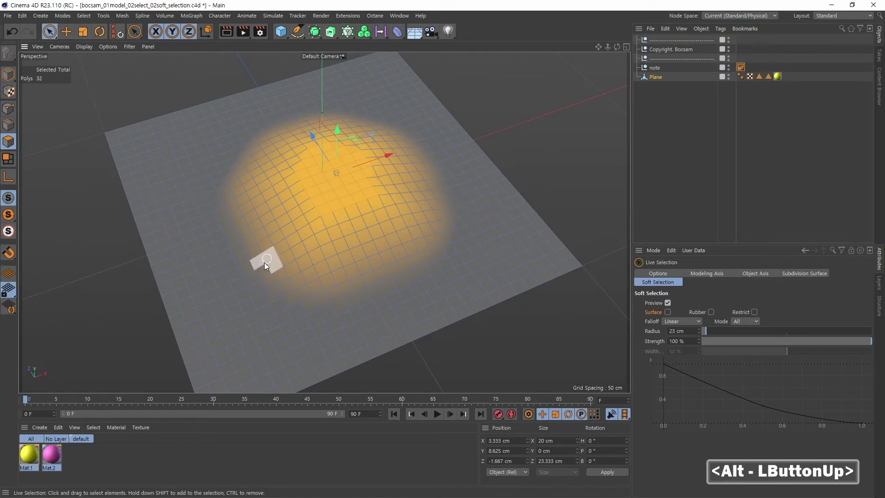
pyautogui.keyDown('alt'); pyautogui.moveTo(573, 276); pyautogui.dragTo(468, 248); pyautogui.keyUp('alt')
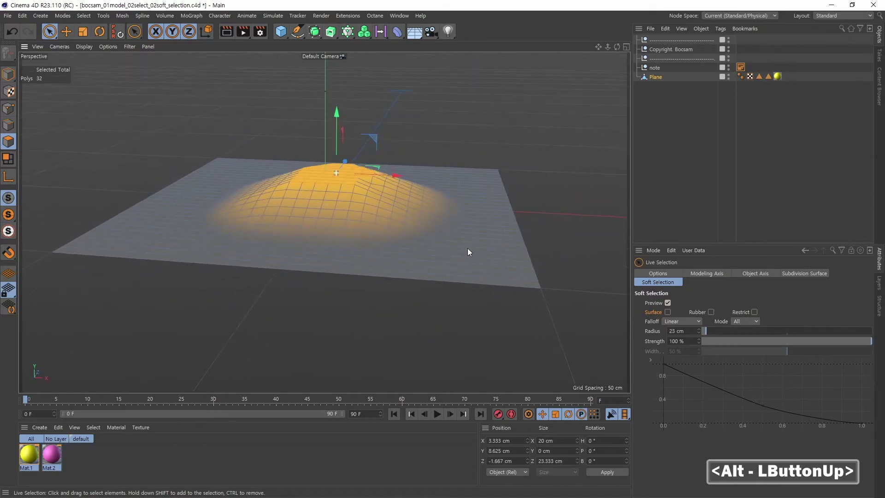
pyautogui.hotkey('ctrl', 'z')
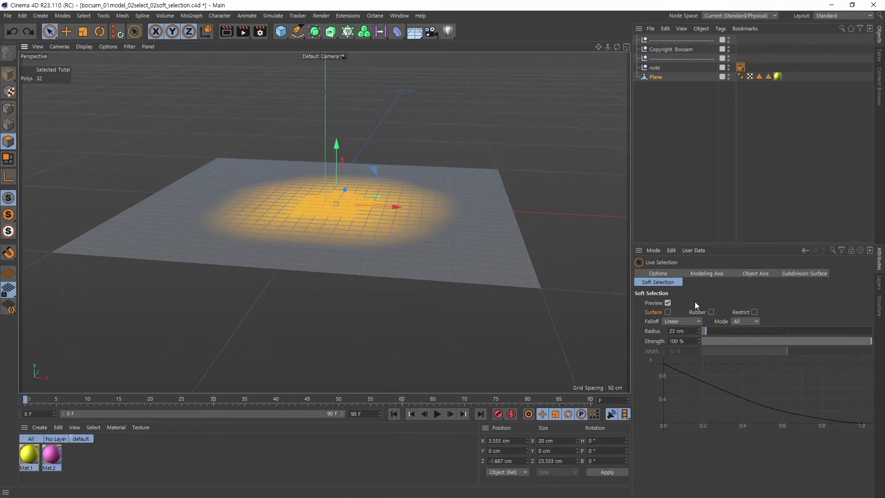
# Try raising the central polygons with the Live Selection mode set to Normal, and undo the move
pyautogui.click(668, 274)
pyautogui.click(765, 340)
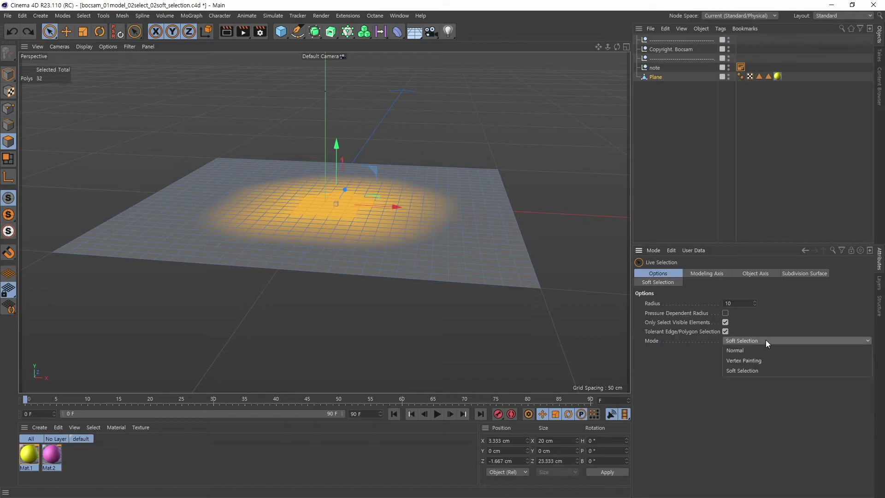
pyautogui.click(743, 350)
pyautogui.keyDown('alt'); pyautogui.moveTo(451, 338); pyautogui.dragTo(371, 278); pyautogui.keyUp('alt')
pyautogui.keyDown('alt'); pyautogui.middleClick(396, 258); pyautogui.keyUp('alt')
pyautogui.keyDown('alt'); pyautogui.moveTo(396, 258); pyautogui.dragTo(397, 198, button='right'); pyautogui.keyUp('alt')
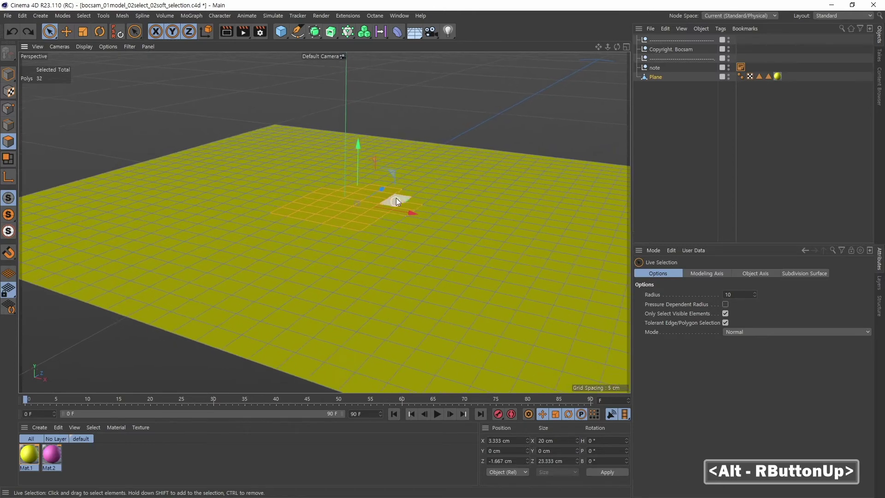
pyautogui.moveTo(355, 155); pyautogui.dragTo(350, 78)
pyautogui.hotkey('ctrl', 'z')
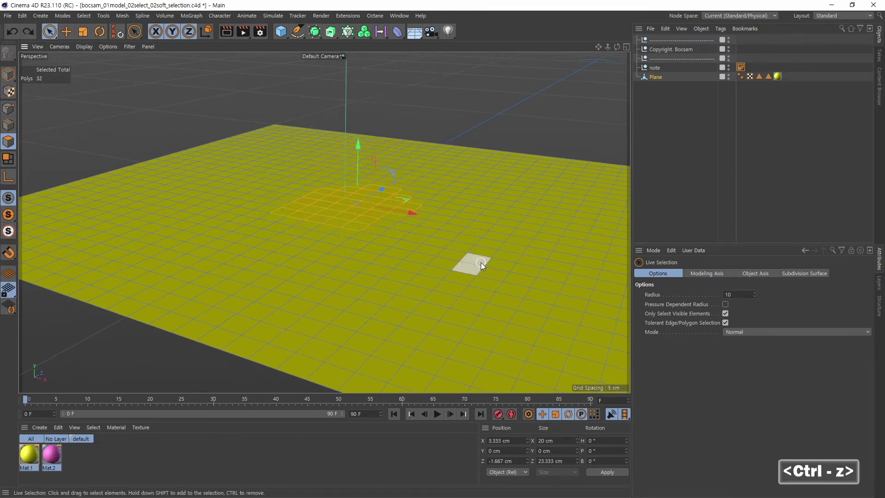
# With the mode set back to Soft Selection, try raising the central polygons about 5.9 cm along Y, and undo the move
pyautogui.click(751, 332)
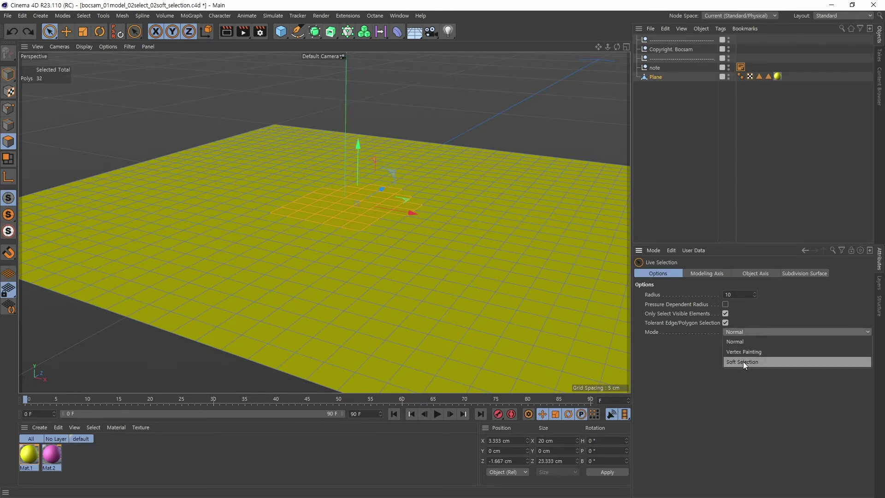
pyautogui.click(743, 361)
pyautogui.keyDown('alt'); pyautogui.moveTo(492, 264); pyautogui.dragTo(372, 281, button='middle'); pyautogui.keyUp('alt')
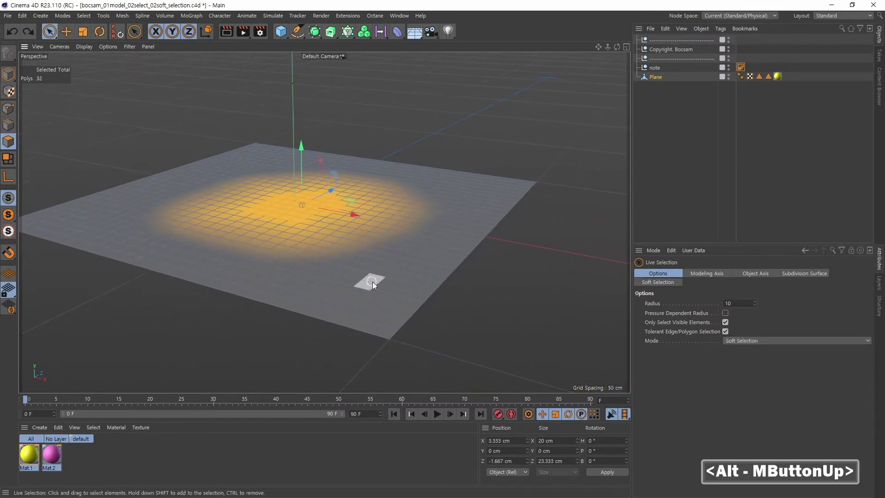
pyautogui.keyDown('alt'); pyautogui.moveTo(372, 282); pyautogui.dragTo(410, 230); pyautogui.keyUp('alt')
pyautogui.keyDown('alt'); pyautogui.moveTo(410, 230); pyautogui.dragTo(460, 226, button='middle'); pyautogui.keyUp('alt')
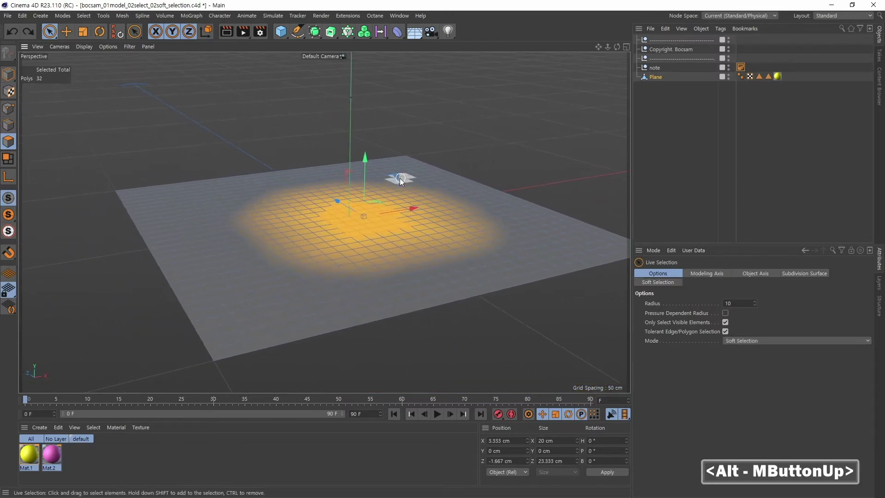
pyautogui.moveTo(365, 158); pyautogui.dragTo(364, 135)
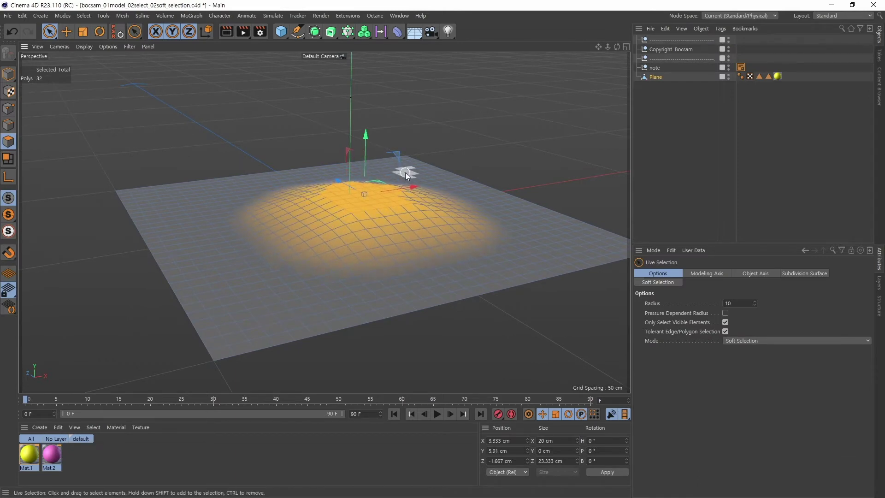
pyautogui.hotkey('ctrl', 'z')
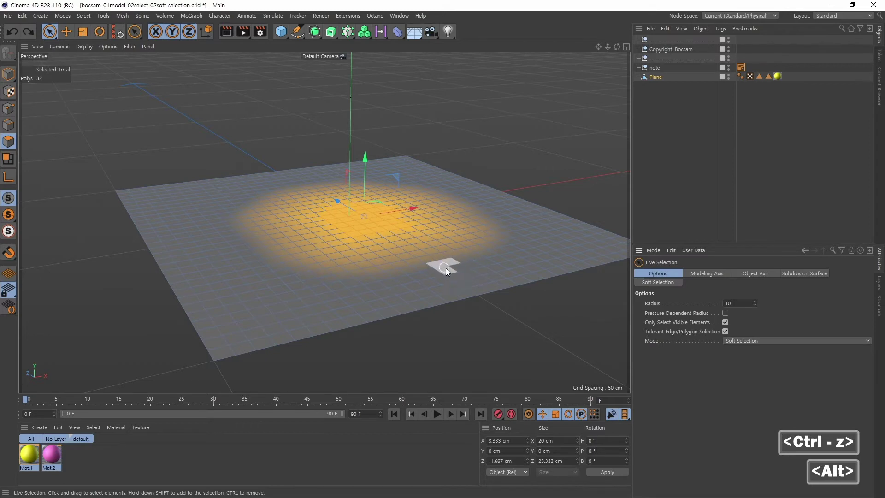
# Try a 64 cm soft selection radius by raising the central polygons about 12.2 cm along Y, and undo the move
pyautogui.keyDown('alt'); pyautogui.moveTo(479, 261); pyautogui.dragTo(441, 257); pyautogui.keyUp('alt')
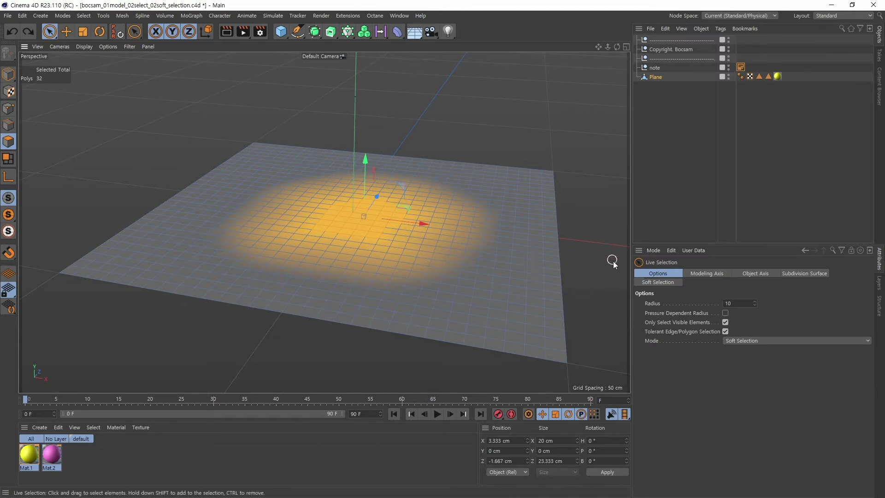
pyautogui.click(672, 282)
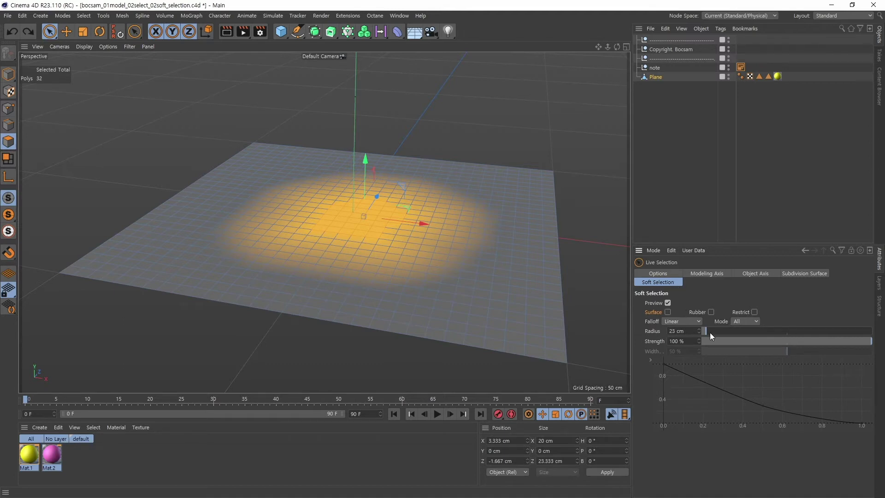
pyautogui.moveTo(706, 331); pyautogui.dragTo(713, 331)
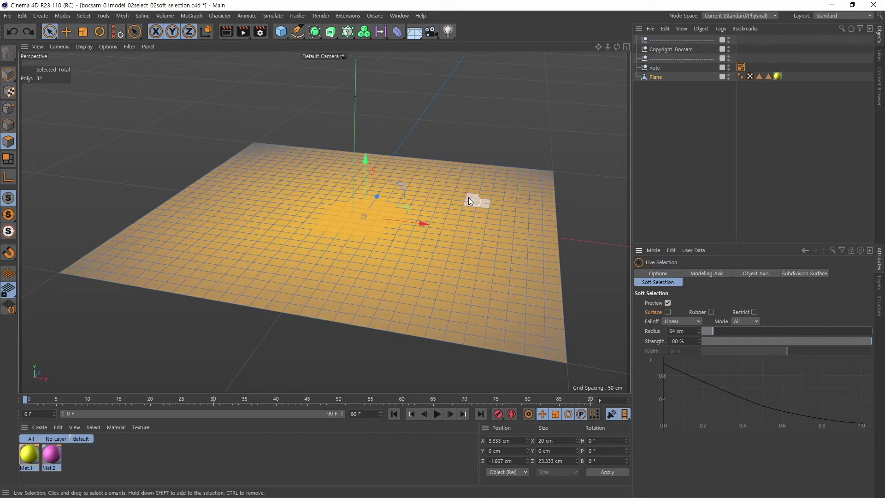
pyautogui.moveTo(366, 164); pyautogui.dragTo(360, 118)
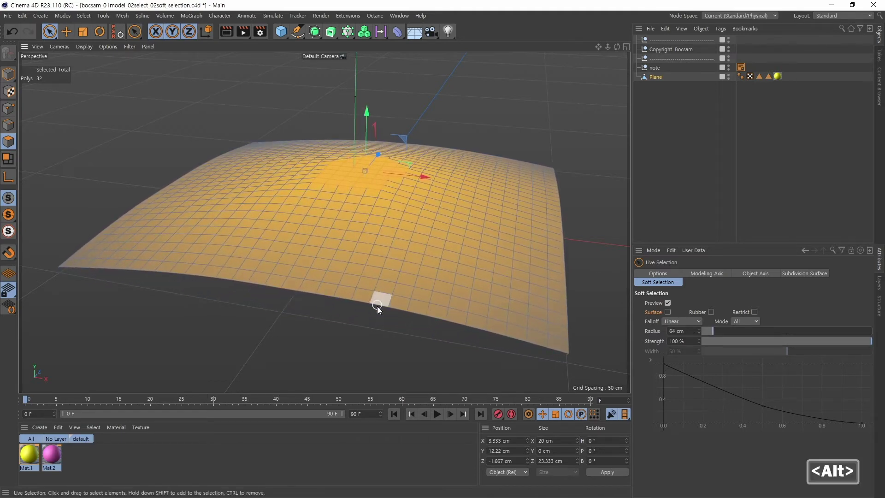
pyautogui.keyDown('alt'); pyautogui.moveTo(377, 306); pyautogui.dragTo(417, 318); pyautogui.keyUp('alt')
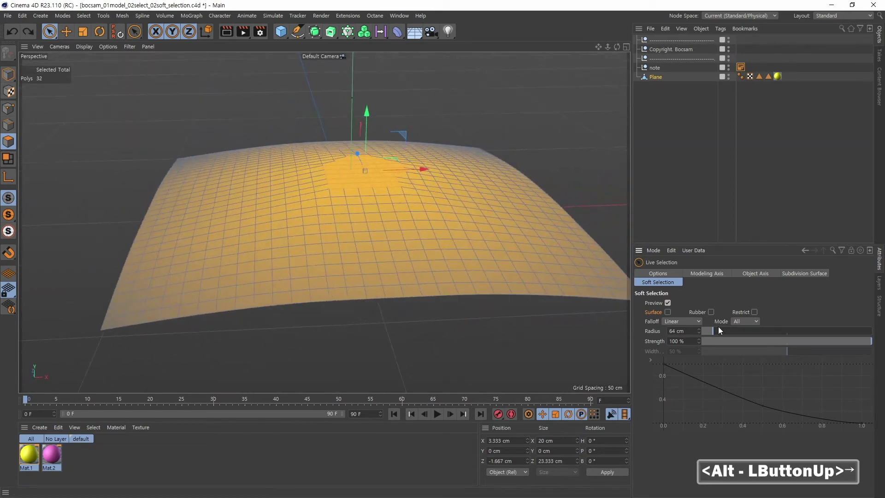
pyautogui.hotkey('ctrl', 'z')
# Set the soft selection radius to 28 cm, try lowering the central polygons along Y, and undo the move
pyautogui.moveTo(711, 332); pyautogui.dragTo(717, 329)
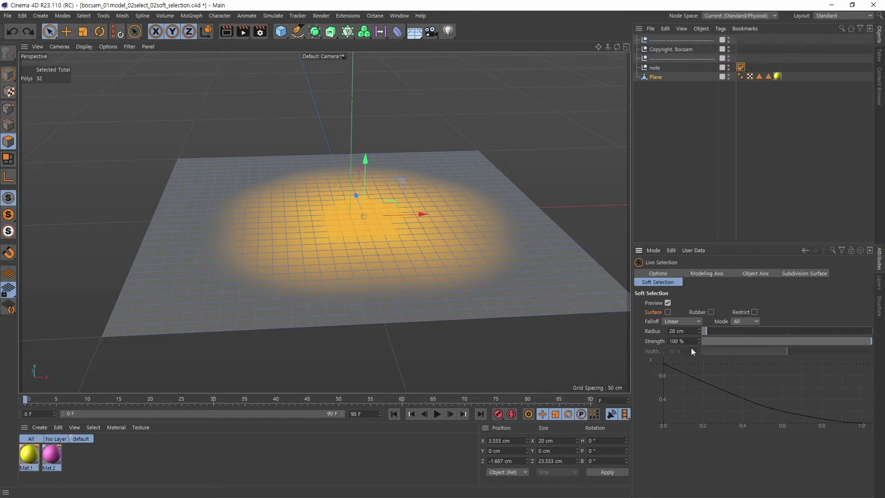
pyautogui.moveTo(364, 160); pyautogui.dragTo(371, 191)
pyautogui.moveTo(481, 253)
pyautogui.keyDown('alt'); pyautogui.mouseDown()
pyautogui.moveTo(458, 220)
pyautogui.moveTo(478, 267)
pyautogui.mouseUp(); pyautogui.keyUp('alt')
pyautogui.hotkey('ctrl', 'z')
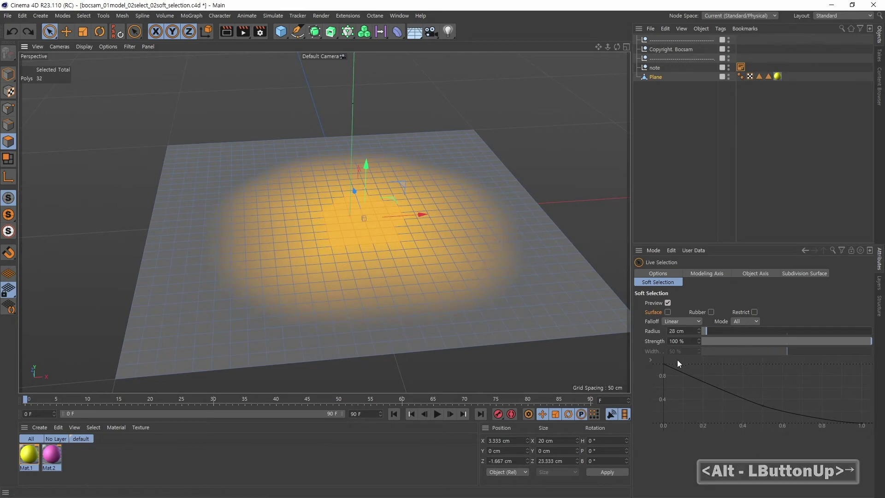
# Try lowering the central polygons about 16 cm along Y at 50% strength, undo the move, and restore the strength to 100%
pyautogui.moveTo(855, 341); pyautogui.dragTo(777, 341)
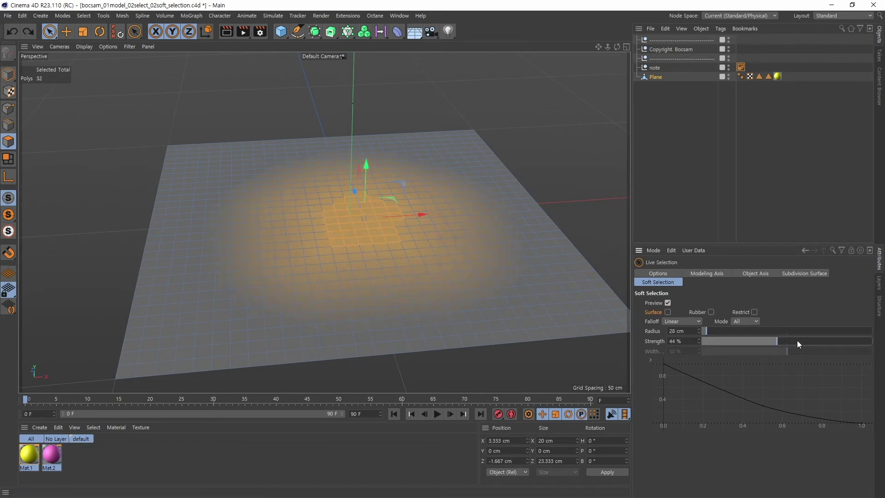
pyautogui.moveTo(836, 341); pyautogui.dragTo(778, 341)
pyautogui.moveTo(366, 165); pyautogui.dragTo(363, 225)
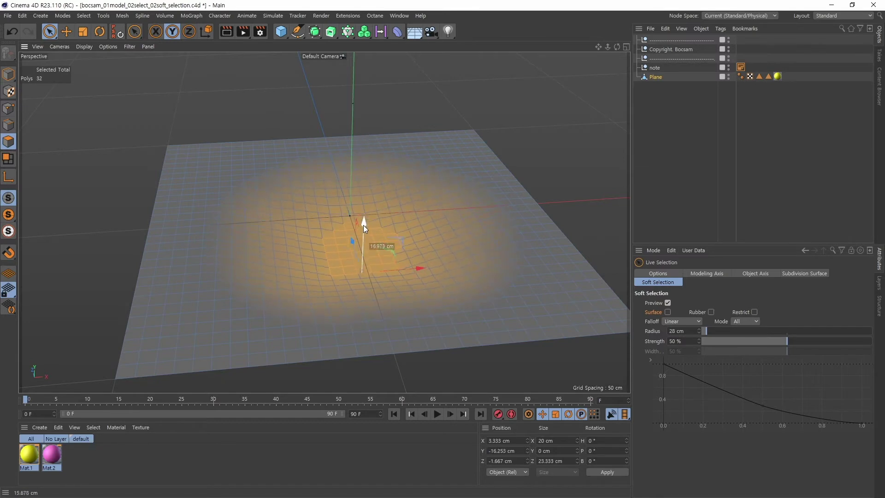
pyautogui.hotkey('ctrl', 'z')
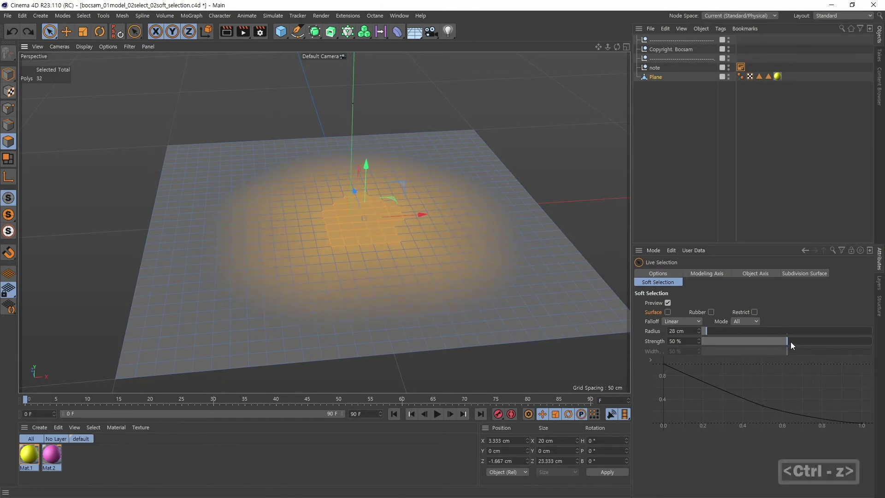
pyautogui.moveTo(788, 341); pyautogui.dragTo(872, 342)
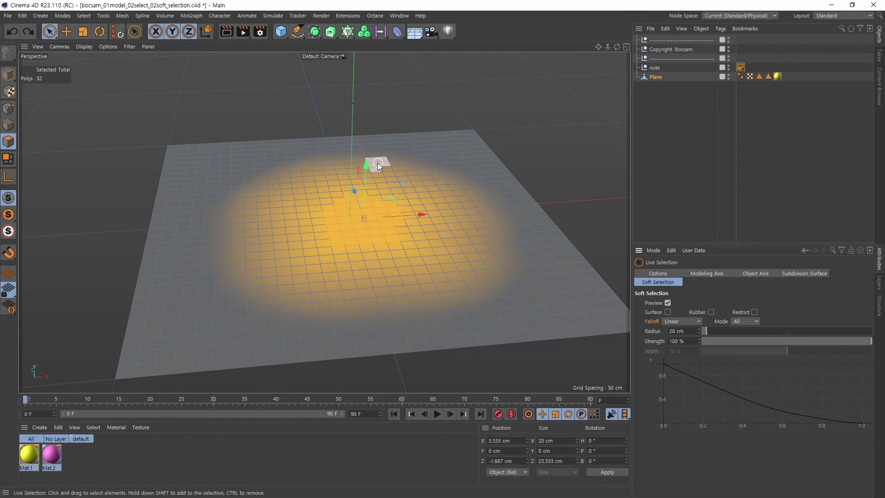
# Try raising the central polygons about 22 cm along Y with Linear falloff, inspect the profile in the Front view, and undo the move
pyautogui.moveTo(369, 170); pyautogui.dragTo(380, 85)
pyautogui.keyDown('alt'); pyautogui.moveTo(546, 233); pyautogui.dragTo(522, 225); pyautogui.keyUp('alt')
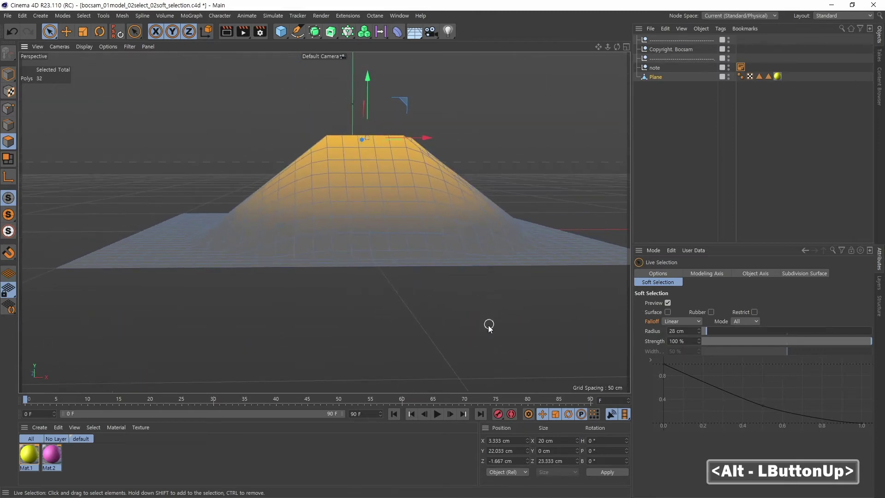
pyautogui.middleClick(469, 328)
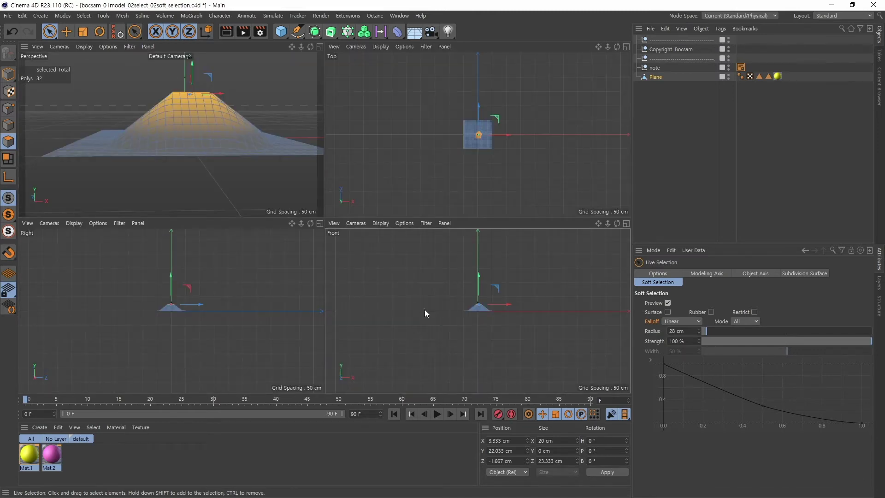
pyautogui.middleClick(516, 292)
pyautogui.keyDown('alt'); pyautogui.moveTo(352, 219); pyautogui.dragTo(424, 244, button='right'); pyautogui.keyUp('alt')
pyautogui.keyDown('alt'); pyautogui.moveTo(424, 244); pyautogui.dragTo(437, 264, button='middle'); pyautogui.keyUp('alt')
pyautogui.keyDown('alt'); pyautogui.moveTo(437, 264); pyautogui.dragTo(317, 171, button='right'); pyautogui.keyUp('alt')
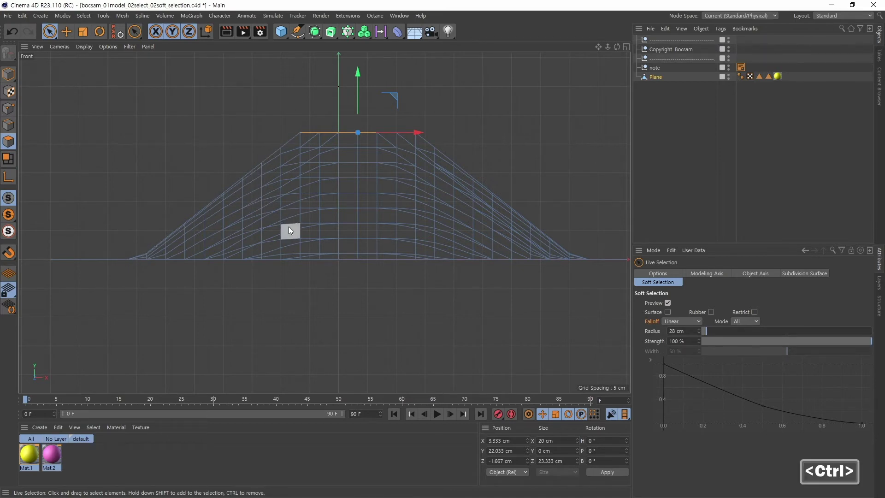
pyautogui.hotkey('ctrl', 'z')
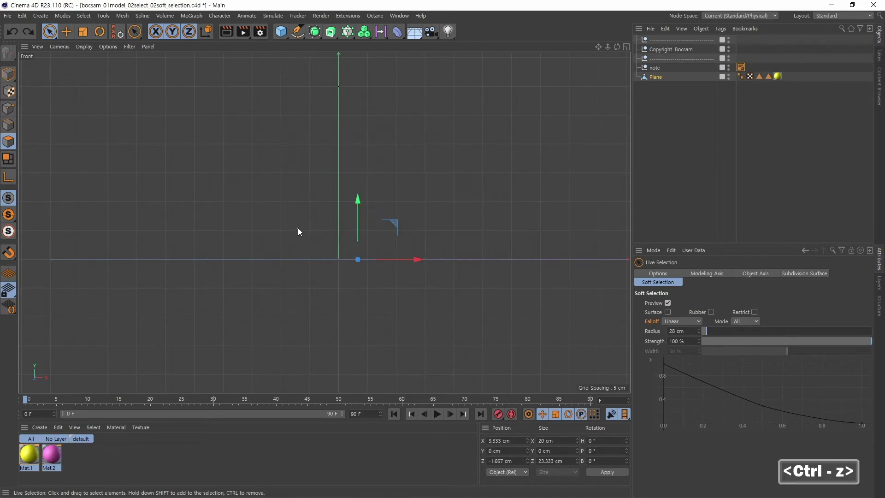
# Set the soft selection falloff to Dome, try raising the central polygons about 16.2 cm along Y, and undo the move
pyautogui.click(699, 320)
pyautogui.click(684, 341)
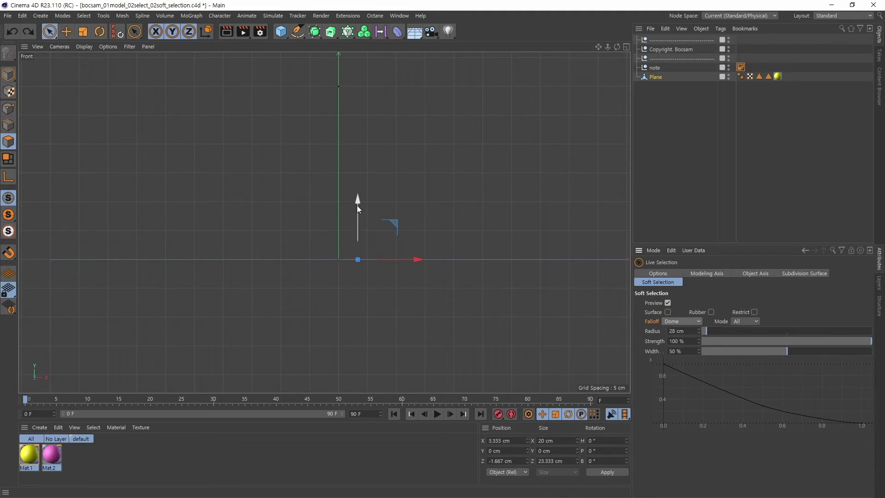
pyautogui.moveTo(357, 206); pyautogui.dragTo(350, 112)
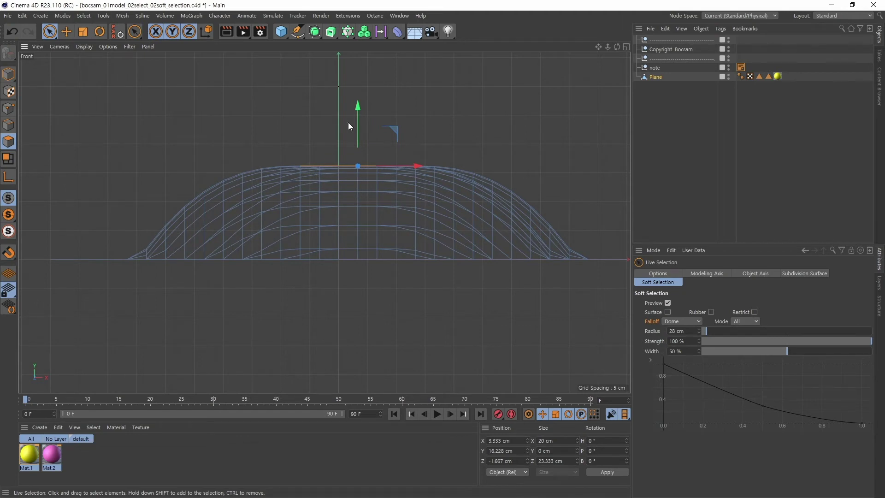
pyautogui.hotkey('ctrl', 'z')
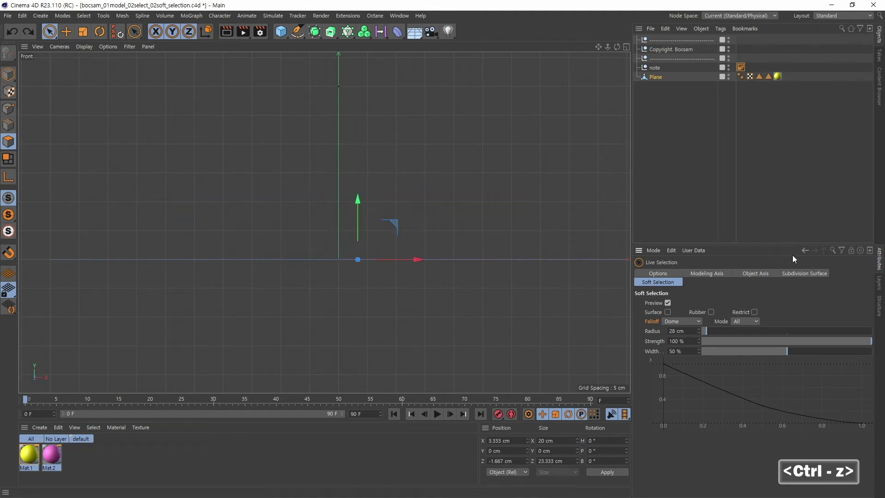
# Return to the Perspective view and, with the Move tool active, solo the falloff layer alongside the default layer
pyautogui.middleClick(188, 168)
pyautogui.keyDown('alt'); pyautogui.moveTo(142, 140); pyautogui.dragTo(179, 164); pyautogui.keyUp('alt')
pyautogui.middleClick(227, 173)
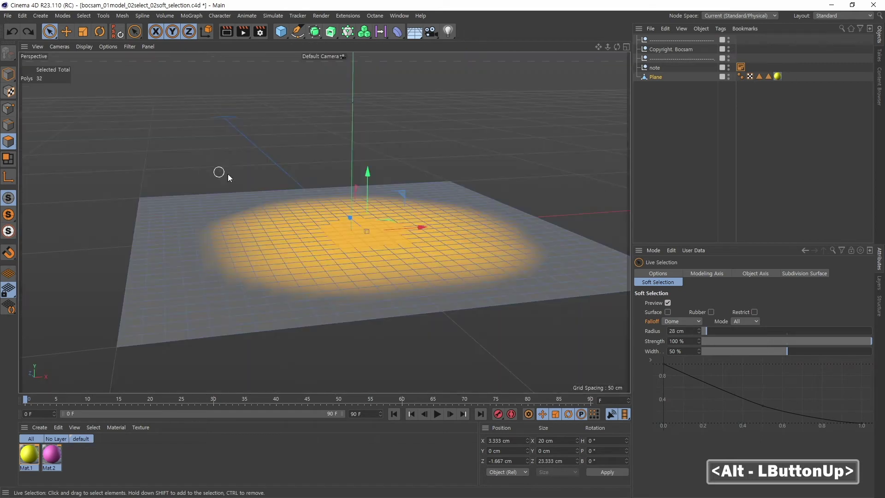
pyautogui.keyDown('alt'); pyautogui.moveTo(599, 175); pyautogui.dragTo(524, 176, button='right'); pyautogui.keyUp('alt')
pyautogui.keyDown('alt'); pyautogui.moveTo(524, 176); pyautogui.dragTo(376, 206, button='middle'); pyautogui.keyUp('alt')
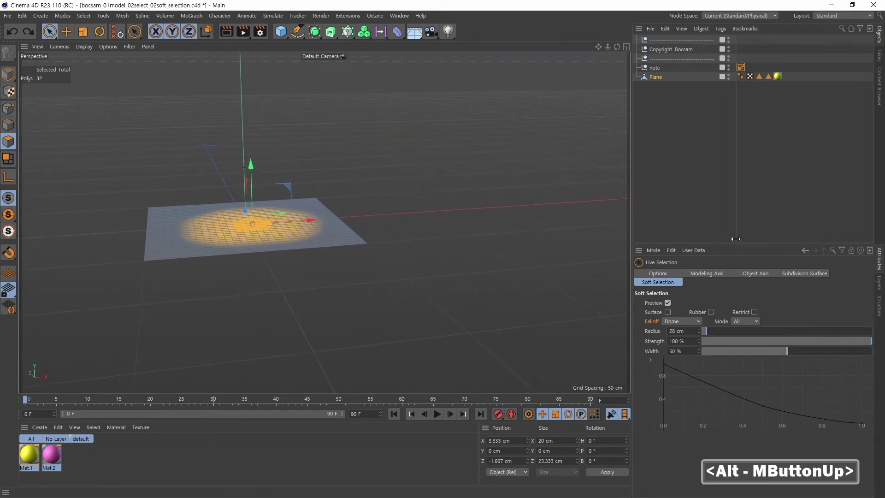
pyautogui.click(65, 31)
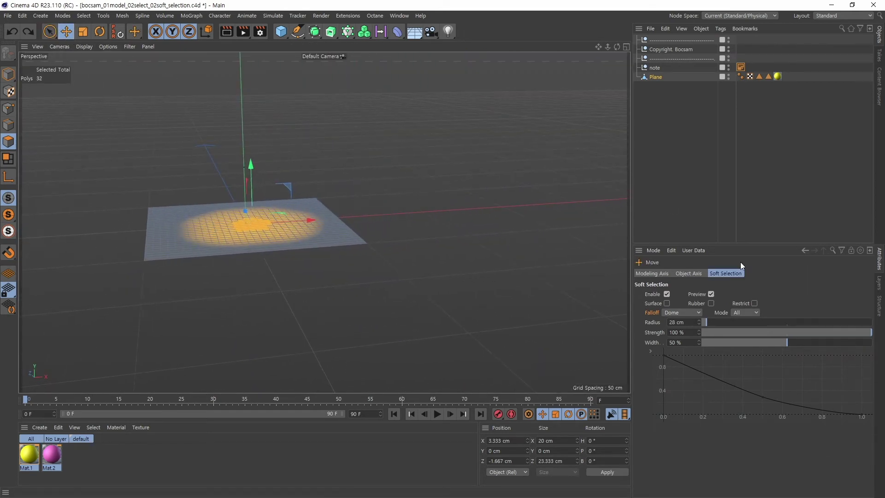
pyautogui.click(879, 283)
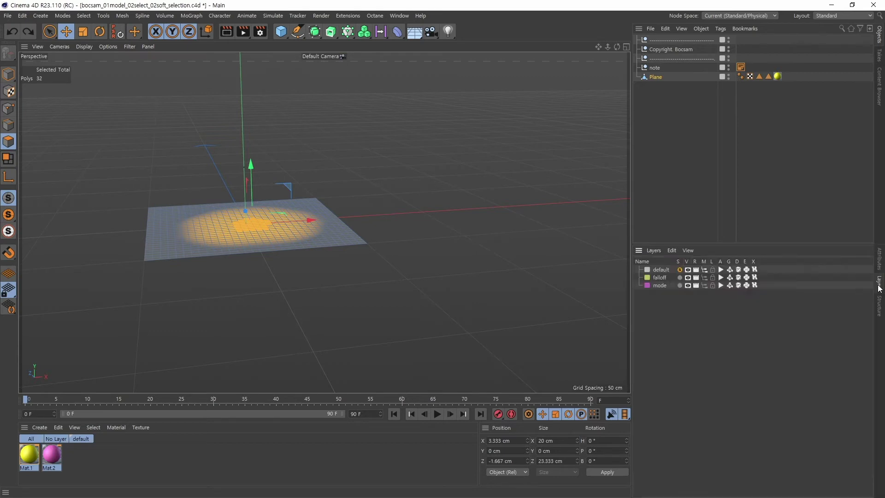
pyautogui.click(679, 278)
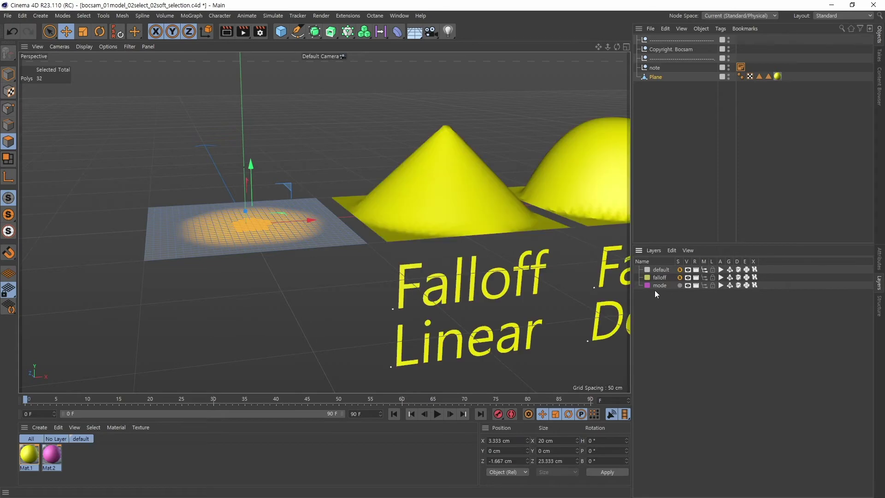
# Examine the labelled row of falloff example shapes, comparing Linear, Dome, Bell, Circle, Needle, Vertex map and Spline
pyautogui.keyDown('alt'); pyautogui.moveTo(542, 273); pyautogui.dragTo(478, 289, button='right'); pyautogui.keyUp('alt')
pyautogui.keyDown('alt'); pyautogui.moveTo(478, 289); pyautogui.dragTo(341, 292, button='middle'); pyautogui.keyUp('alt')
pyautogui.keyDown('alt'); pyautogui.moveTo(415, 309); pyautogui.dragTo(472, 321); pyautogui.keyUp('alt')
pyautogui.keyDown('alt'); pyautogui.moveTo(508, 302); pyautogui.dragTo(396, 276, button='middle'); pyautogui.keyUp('alt')
pyautogui.moveTo(406, 292)
pyautogui.keyDown('alt'); pyautogui.mouseDown()
pyautogui.moveTo(397, 290)
pyautogui.moveTo(397, 301)
pyautogui.mouseUp(); pyautogui.keyUp('alt')
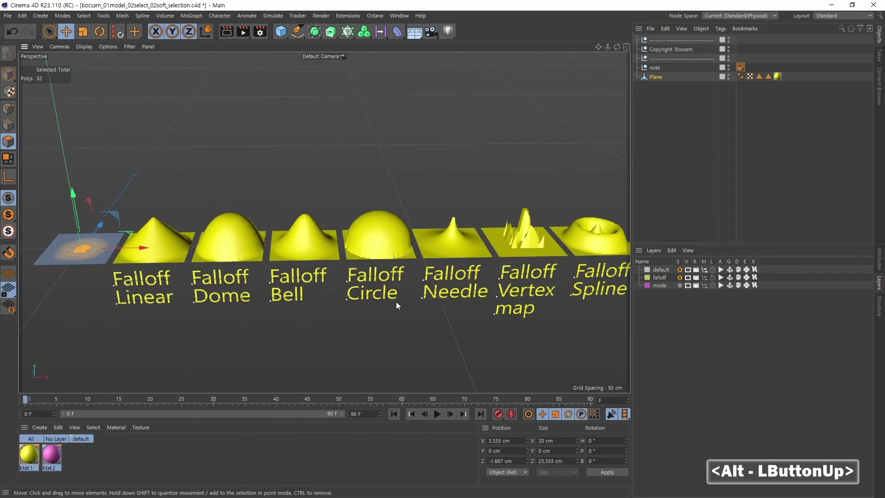
pyautogui.keyDown('alt'); pyautogui.moveTo(429, 276); pyautogui.dragTo(401, 248, button='middle'); pyautogui.keyUp('alt')
pyautogui.keyDown('alt'); pyautogui.moveTo(391, 277); pyautogui.dragTo(430, 271); pyautogui.keyUp('alt')
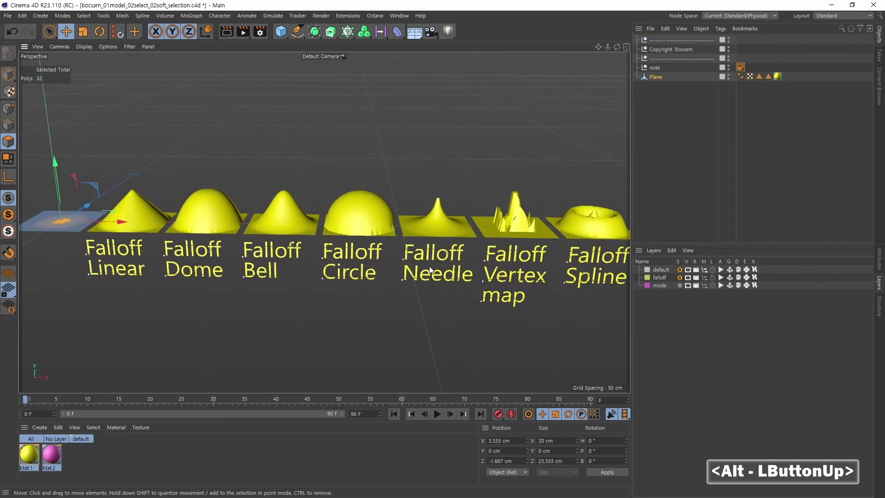
pyautogui.keyDown('alt'); pyautogui.moveTo(439, 270); pyautogui.dragTo(427, 267, button='right'); pyautogui.keyUp('alt')
pyautogui.keyDown('alt'); pyautogui.moveTo(428, 269); pyautogui.dragTo(405, 261, button='middle'); pyautogui.keyUp('alt')
pyautogui.keyDown('alt'); pyautogui.moveTo(405, 260); pyautogui.dragTo(418, 283); pyautogui.keyUp('alt')
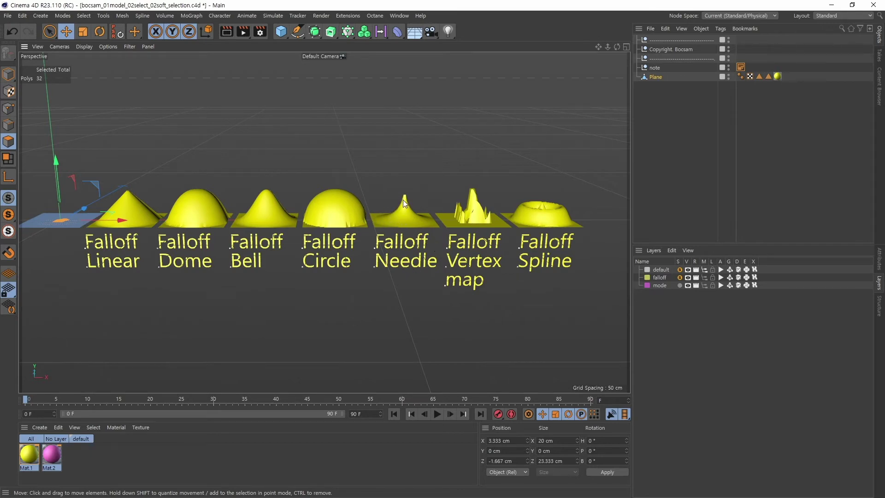
pyautogui.keyDown('alt'); pyautogui.moveTo(503, 292); pyautogui.dragTo(471, 290); pyautogui.keyUp('alt')
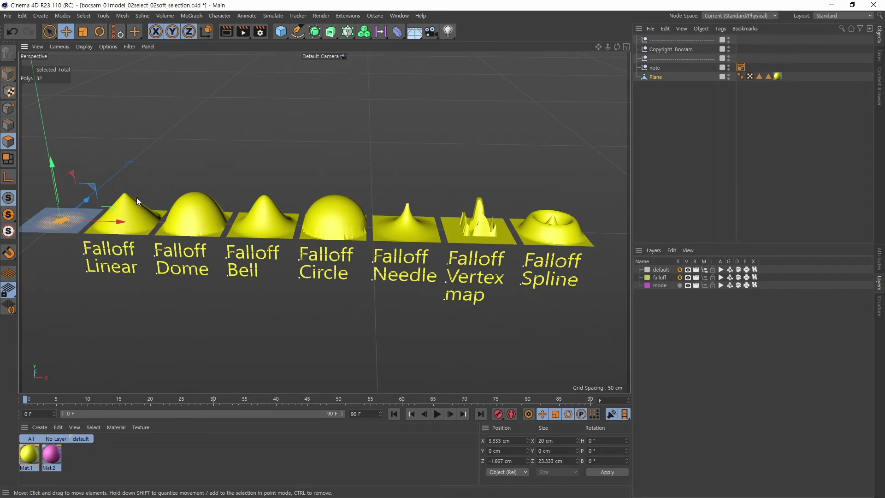
pyautogui.keyDown('alt'); pyautogui.moveTo(341, 237); pyautogui.dragTo(176, 270, button='middle'); pyautogui.keyUp('alt')
pyautogui.keyDown('alt'); pyautogui.moveTo(176, 270); pyautogui.dragTo(274, 245, button='right'); pyautogui.keyUp('alt')
pyautogui.keyDown('alt'); pyautogui.moveTo(614, 272); pyautogui.dragTo(466, 271, button='middle'); pyautogui.keyUp('alt')
pyautogui.keyDown('alt'); pyautogui.moveTo(499, 250); pyautogui.dragTo(447, 289, button='right'); pyautogui.keyUp('alt')
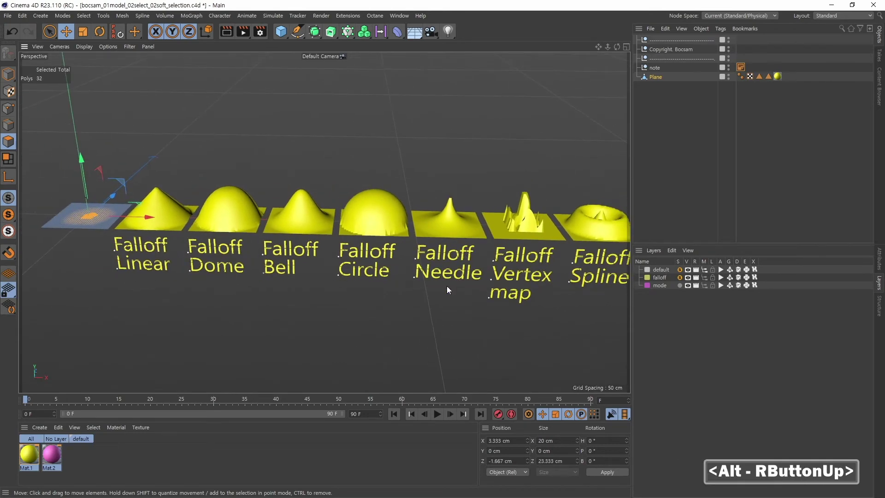
pyautogui.keyDown('alt'); pyautogui.moveTo(451, 304); pyautogui.dragTo(466, 282); pyautogui.keyUp('alt')
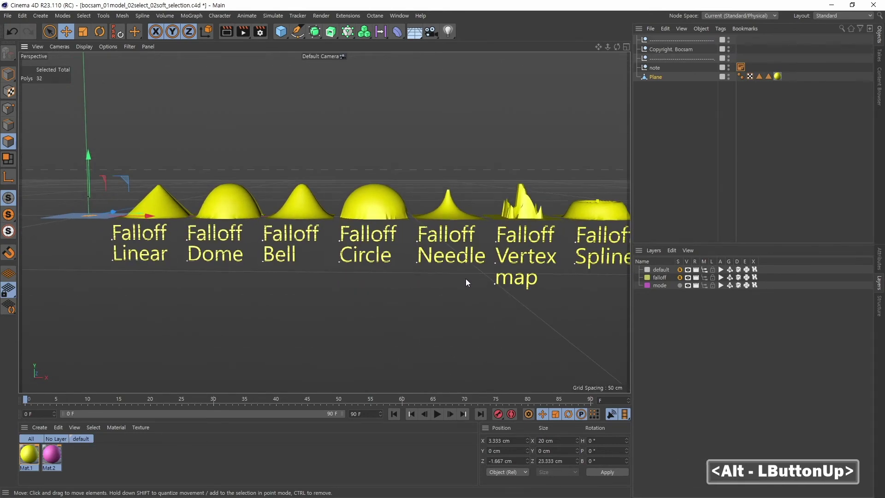
pyautogui.keyDown('alt'); pyautogui.moveTo(332, 285); pyautogui.dragTo(409, 303, button='middle'); pyautogui.keyUp('alt')
pyautogui.moveTo(392, 298)
pyautogui.keyDown('alt'); pyautogui.mouseDown()
pyautogui.moveTo(396, 314)
pyautogui.moveTo(401, 290)
pyautogui.mouseUp(); pyautogui.keyUp('alt')
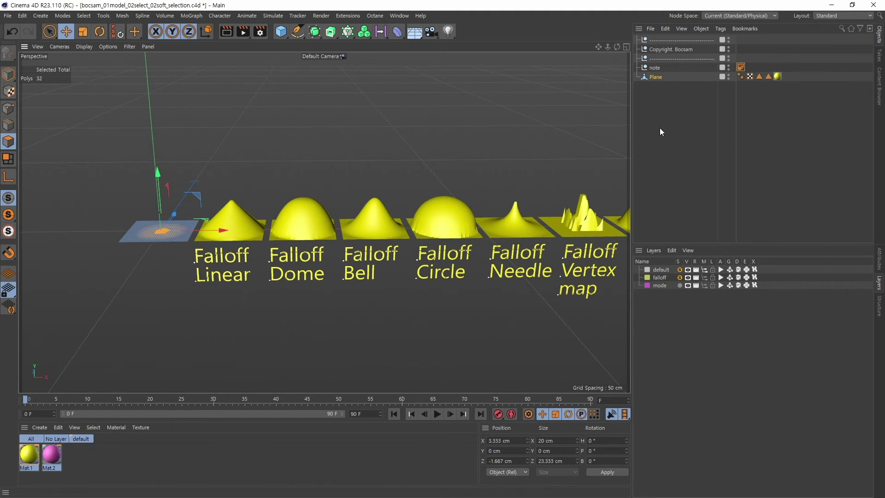
# Restore the polygon selection stored in the Plane's selection tag named mode
pyautogui.keyDown('alt'); pyautogui.moveTo(134, 233); pyautogui.dragTo(289, 227, button='middle'); pyautogui.keyUp('alt')
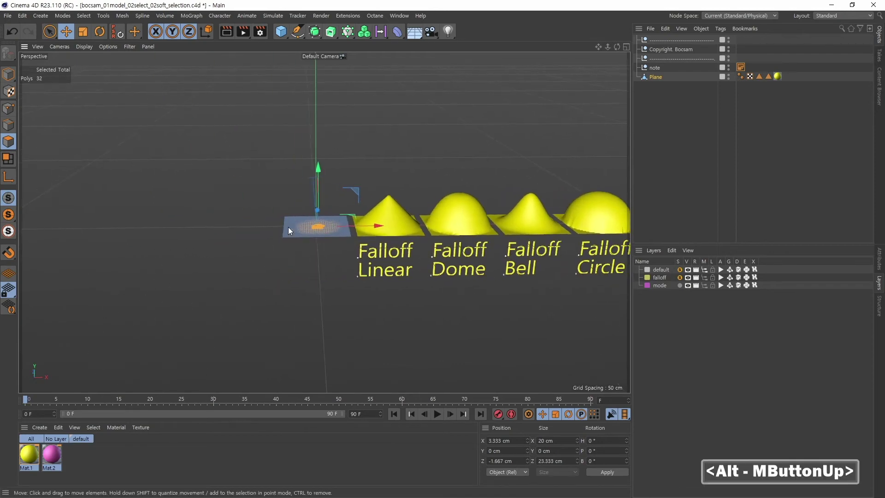
pyautogui.keyDown('alt'); pyautogui.moveTo(287, 224); pyautogui.dragTo(430, 222, button='right'); pyautogui.keyUp('alt')
pyautogui.keyDown('alt'); pyautogui.moveTo(423, 215); pyautogui.dragTo(325, 223, button='middle'); pyautogui.keyUp('alt')
pyautogui.keyDown('alt'); pyautogui.moveTo(408, 229); pyautogui.dragTo(411, 268); pyautogui.keyUp('alt')
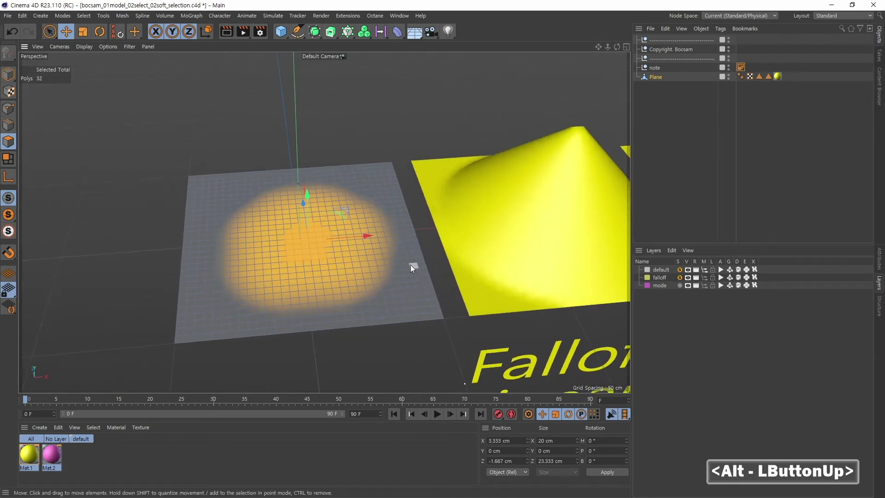
pyautogui.click(758, 76)
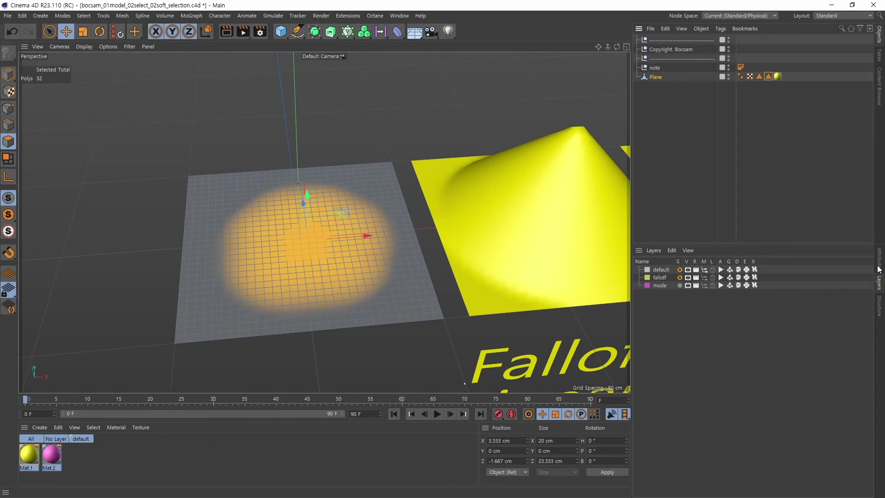
pyautogui.click(878, 265)
pyautogui.click(769, 77)
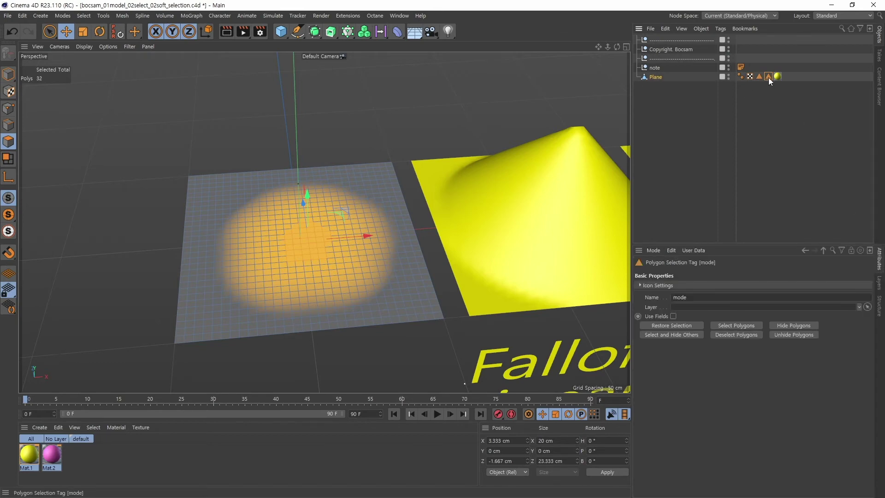
pyautogui.click(769, 77)
pyautogui.keyDown('alt'); pyautogui.moveTo(390, 337); pyautogui.dragTo(411, 312); pyautogui.keyUp('alt')
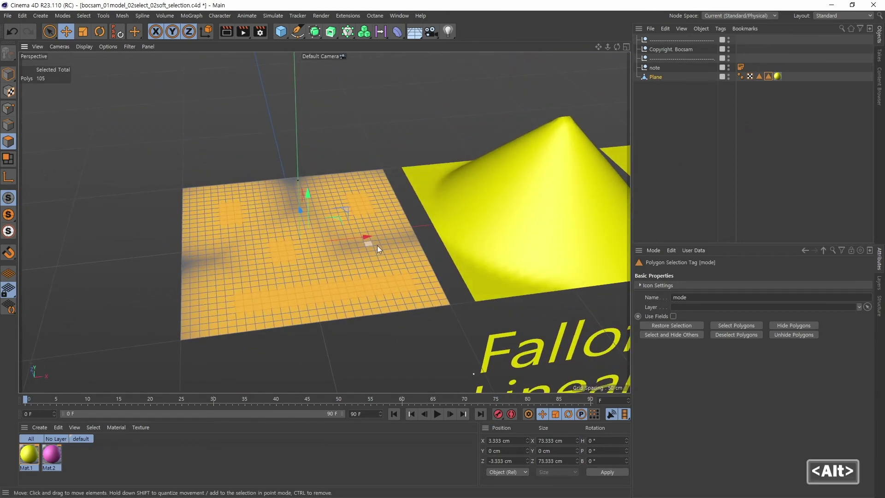
# Reduce the Live Selection tool's soft selection radius to 7 cm for the four polygon groups on the plane
pyautogui.keyDown('alt'); pyautogui.moveTo(353, 265); pyautogui.dragTo(347, 237, button='middle'); pyautogui.keyUp('alt')
pyautogui.keyDown('alt'); pyautogui.moveTo(346, 237); pyautogui.dragTo(352, 242, button='right'); pyautogui.keyUp('alt')
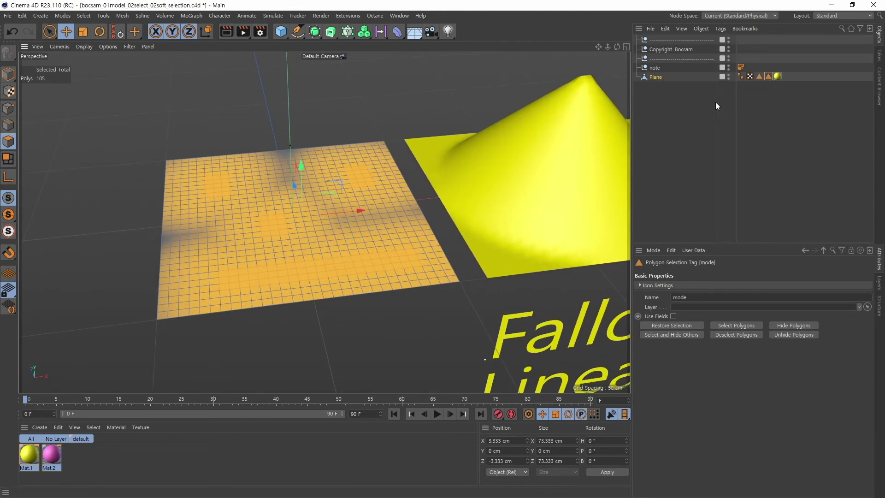
pyautogui.click(50, 32)
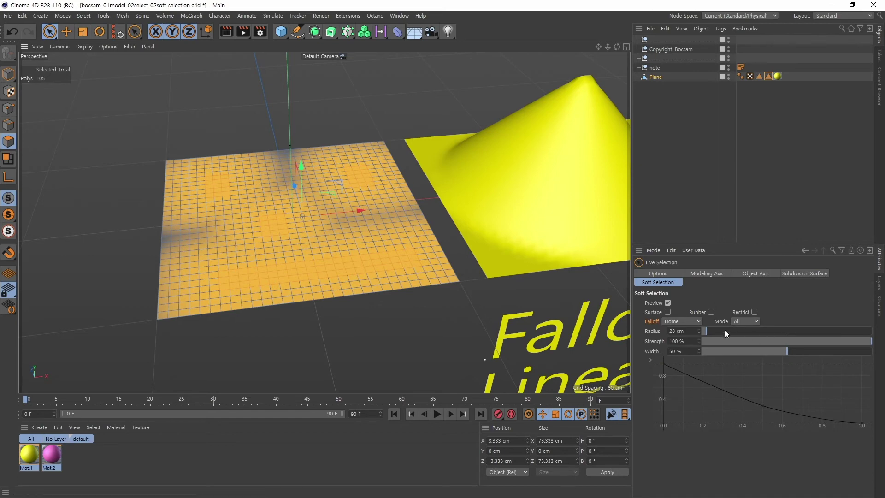
pyautogui.click(704, 331)
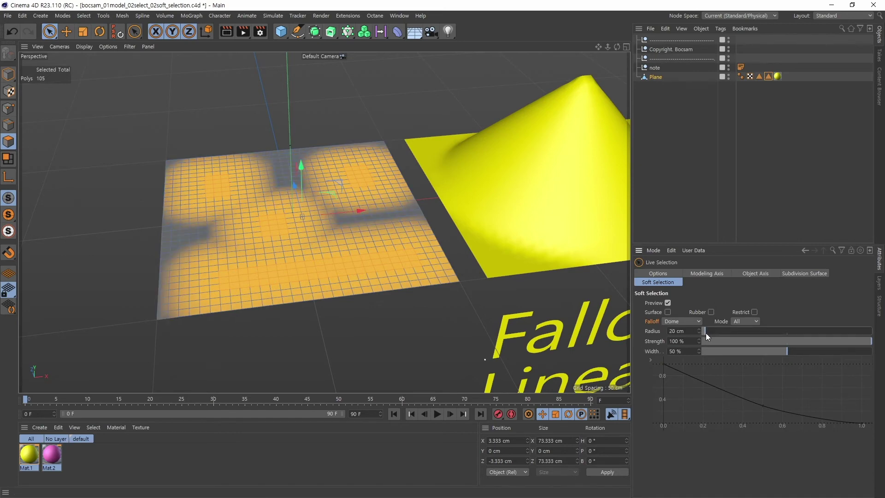
pyautogui.click(703, 331)
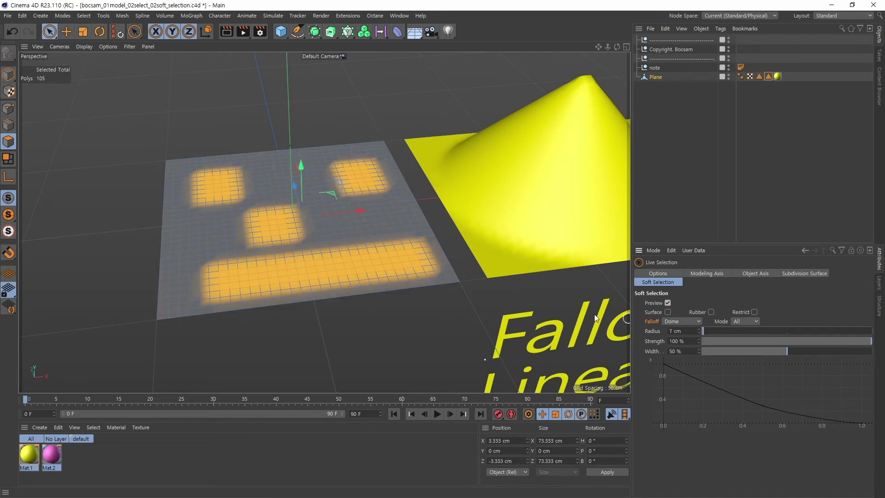
pyautogui.keyDown('alt'); pyautogui.moveTo(408, 301); pyautogui.dragTo(412, 331); pyautogui.keyUp('alt')
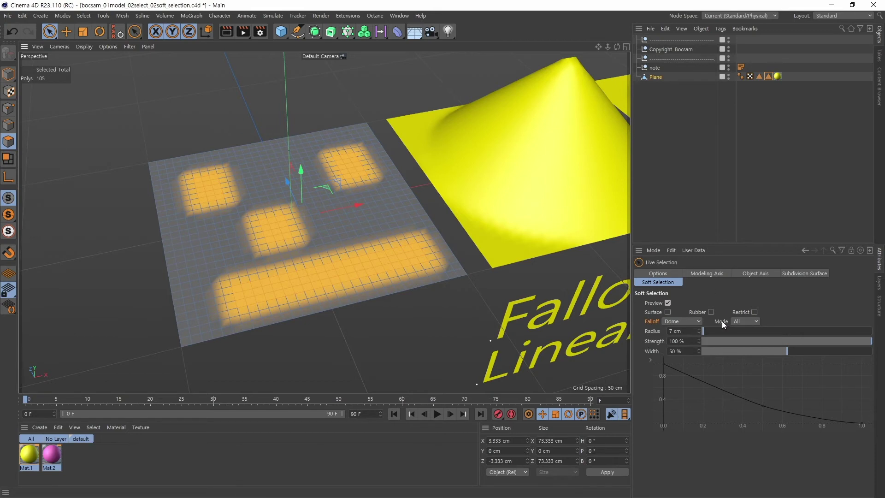
# With the soft selection mode at All, try raising the selected polygons about 13.4 cm along Y and undo the move
pyautogui.click(751, 322)
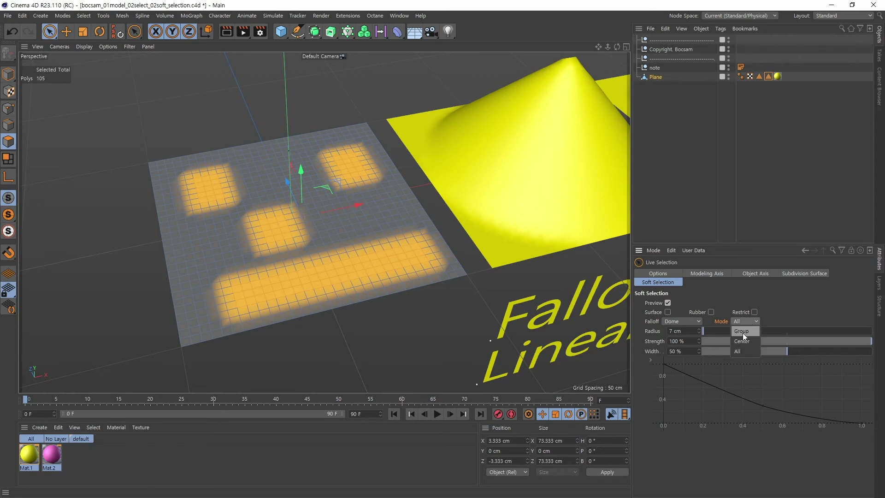
pyautogui.click(771, 321)
pyautogui.keyDown('alt'); pyautogui.moveTo(355, 242); pyautogui.dragTo(366, 214); pyautogui.keyUp('alt')
pyautogui.moveTo(366, 214)
pyautogui.keyDown('alt'); pyautogui.mouseDown(button='middle')
pyautogui.moveTo(352, 235)
pyautogui.moveTo(368, 218)
pyautogui.mouseUp(button='middle'); pyautogui.keyUp('alt')
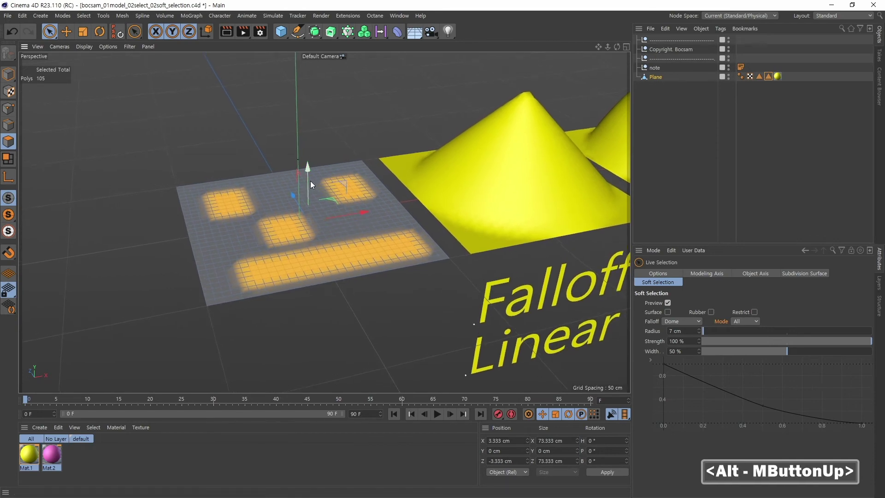
pyautogui.moveTo(308, 170); pyautogui.dragTo(300, 144)
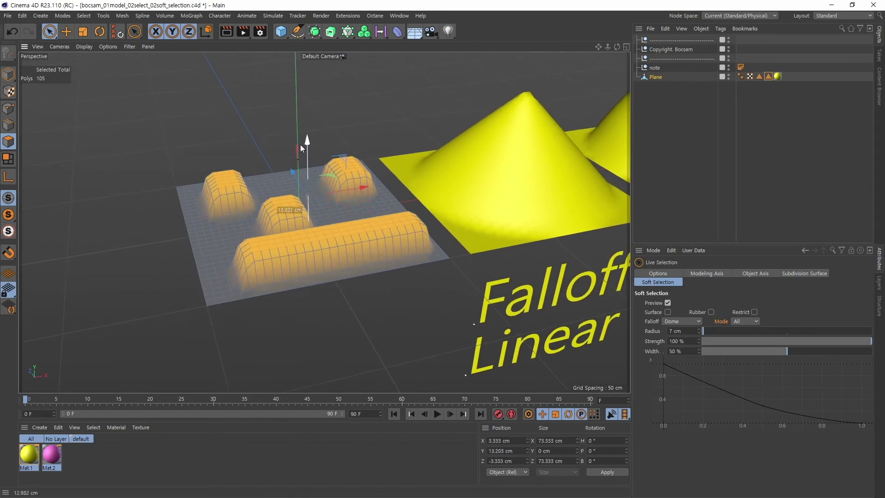
pyautogui.keyDown('alt'); pyautogui.moveTo(362, 192); pyautogui.dragTo(306, 269); pyautogui.keyUp('alt')
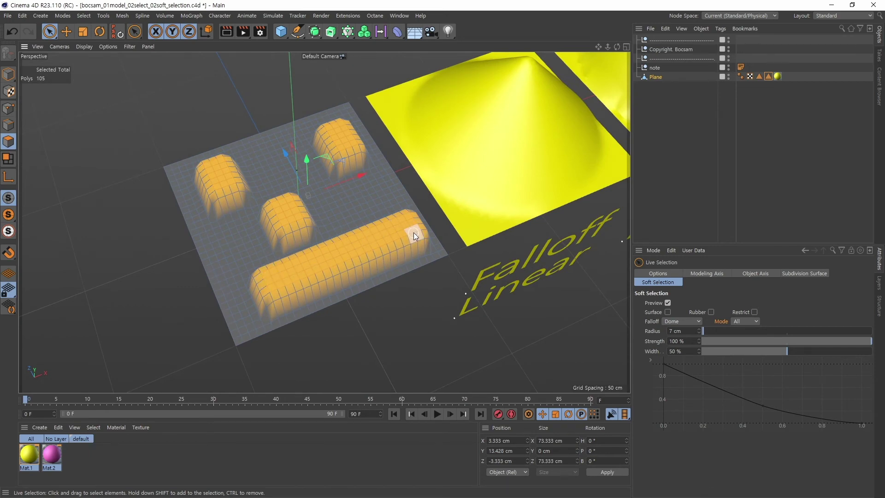
pyautogui.moveTo(405, 289)
pyautogui.keyDown('alt'); pyautogui.mouseDown()
pyautogui.moveTo(385, 280)
pyautogui.moveTo(369, 240)
pyautogui.moveTo(380, 292)
pyautogui.moveTo(394, 296)
pyautogui.mouseUp(); pyautogui.keyUp('alt')
pyautogui.hotkey('ctrl', 'z')
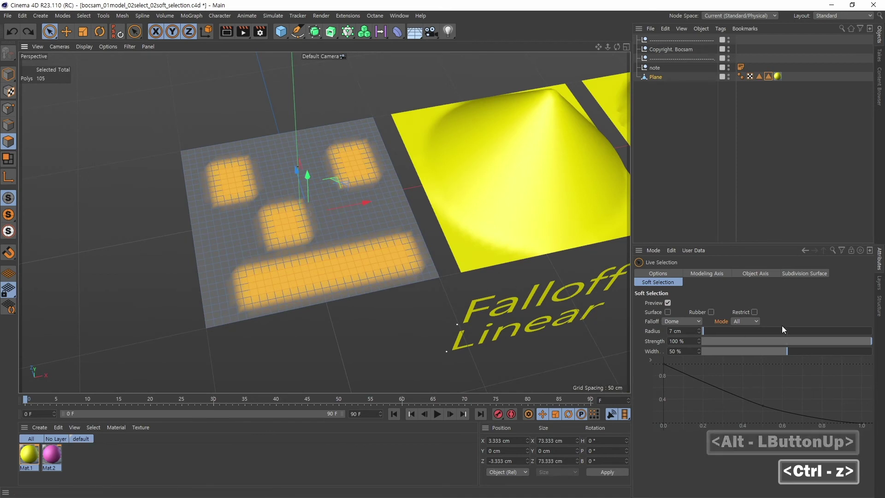
# Set the soft selection mode to Group, try raising the selected polygons along Y, and undo the move
pyautogui.click(753, 321)
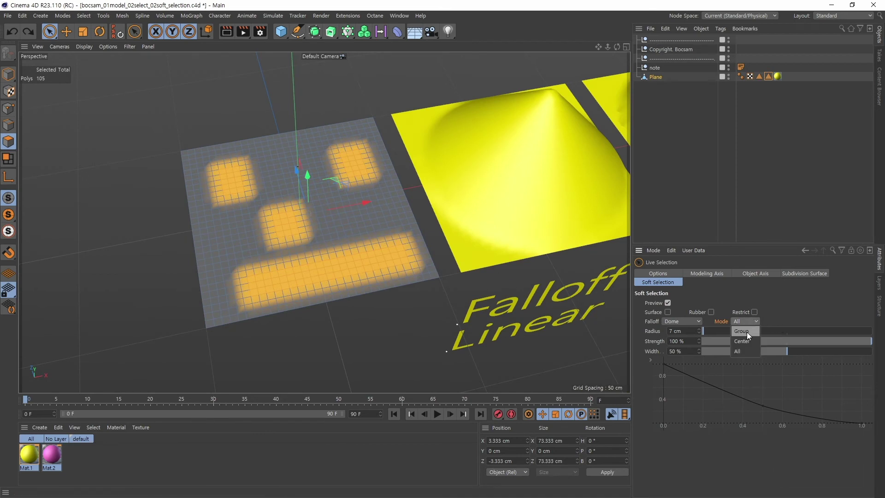
pyautogui.click(746, 331)
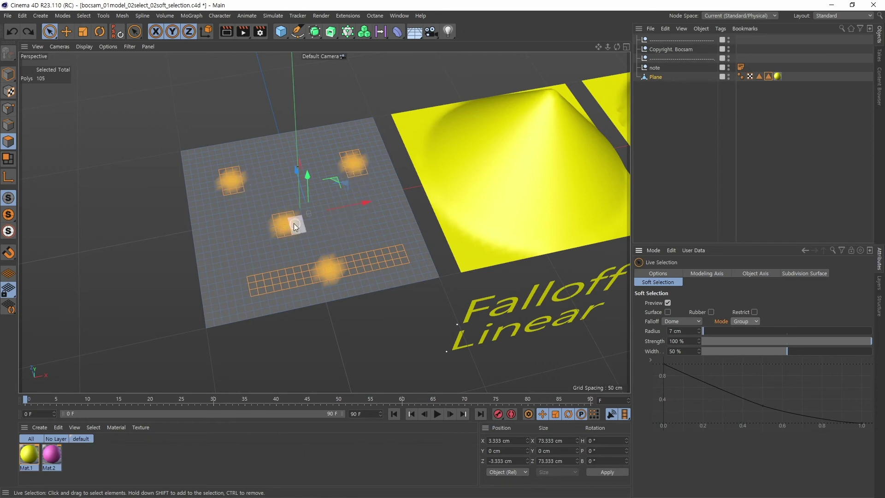
pyautogui.keyDown('alt'); pyautogui.moveTo(324, 245); pyautogui.dragTo(336, 231); pyautogui.keyUp('alt')
pyautogui.moveTo(305, 171); pyautogui.dragTo(309, 147)
pyautogui.hotkey('ctrl', 'z')
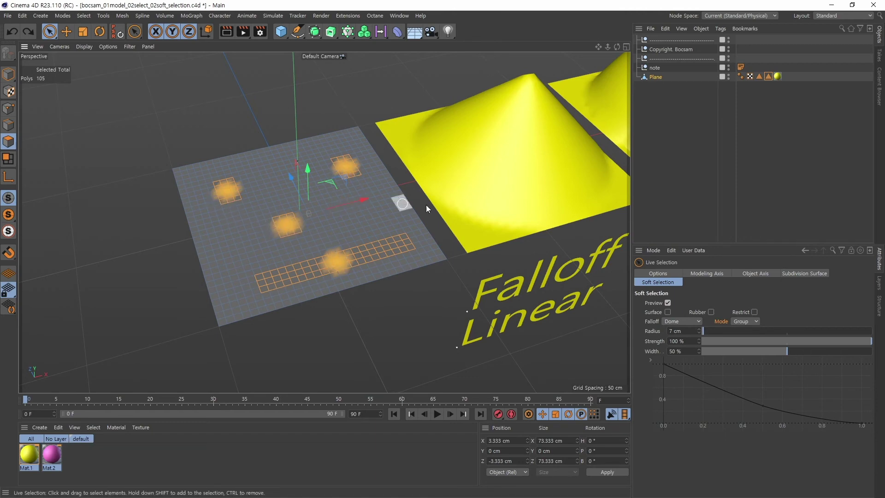
# Set the soft selection mode to Center, try raising the selected polygons along Y, and undo the move
pyautogui.click(756, 322)
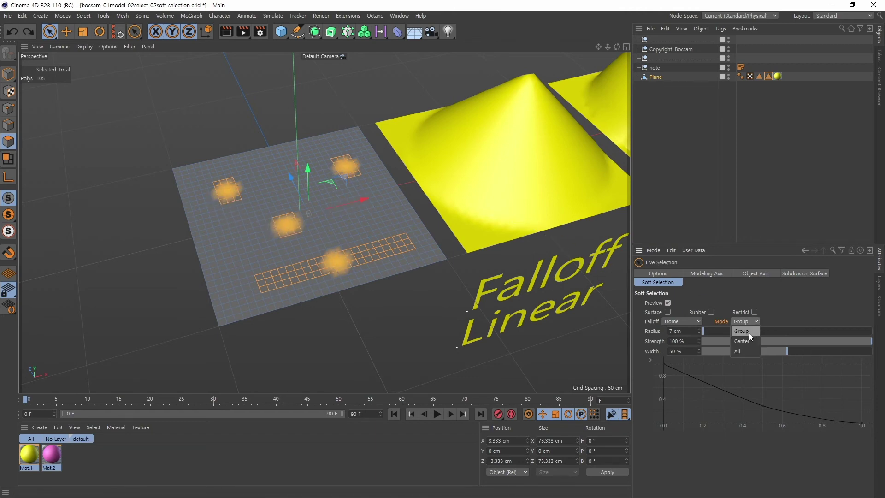
pyautogui.click(747, 341)
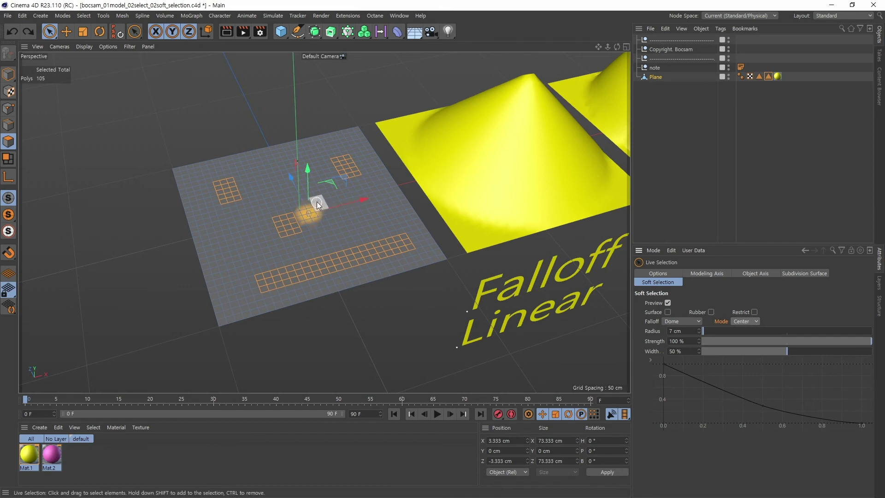
pyautogui.moveTo(308, 169); pyautogui.dragTo(308, 160)
pyautogui.hotkey('ctrl', 'z')
# Examine the overall extent and common centre of the selected polygon groups in the Top view, and return to the Perspective view
pyautogui.middleClick(364, 297)
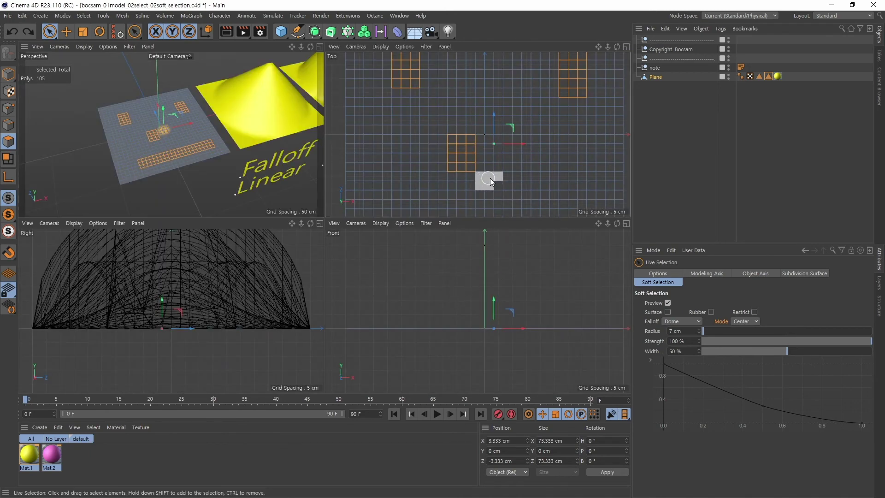
pyautogui.middleClick(522, 187)
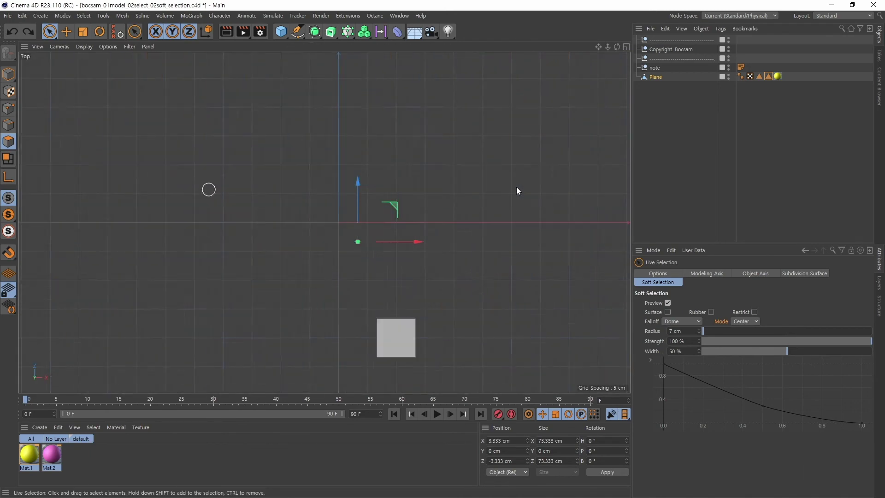
pyautogui.keyDown('alt'); pyautogui.moveTo(537, 204); pyautogui.dragTo(503, 212, button='right'); pyautogui.keyUp('alt')
pyautogui.keyDown('alt'); pyautogui.moveTo(503, 211); pyautogui.dragTo(426, 206, button='middle'); pyautogui.keyUp('alt')
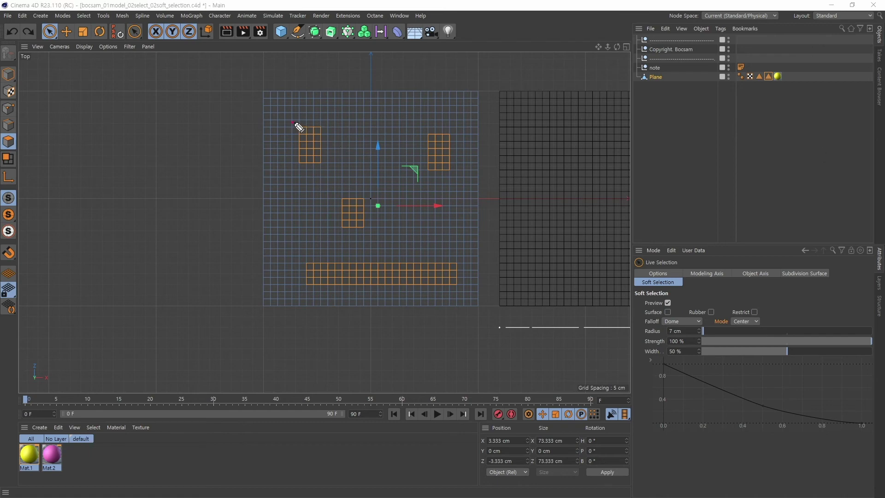
pyautogui.moveTo(303, 121); pyautogui.dragTo(294, 130)
pyautogui.moveTo(445, 125); pyautogui.dragTo(456, 137)
pyautogui.moveTo(297, 275)
pyautogui.mouseDown()
pyautogui.moveTo(298, 283)
pyautogui.moveTo(322, 284)
pyautogui.mouseUp()
pyautogui.moveTo(461, 276); pyautogui.dragTo(461, 286)
pyautogui.moveTo(461, 285); pyautogui.dragTo(443, 287)
pyautogui.moveTo(308, 123)
pyautogui.mouseDown()
pyautogui.moveTo(439, 126)
pyautogui.moveTo(460, 265)
pyautogui.mouseUp()
pyautogui.moveTo(327, 285); pyautogui.dragTo(439, 285)
pyautogui.moveTo(293, 145); pyautogui.dragTo(297, 270)
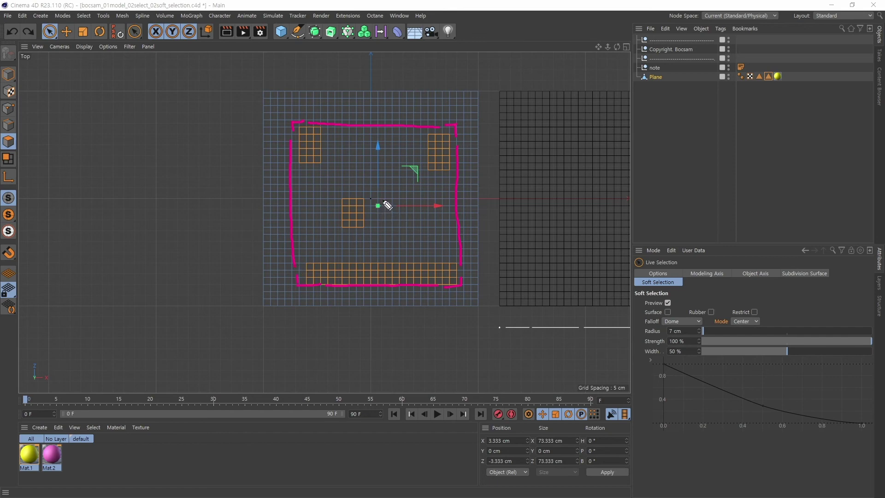
pyautogui.moveTo(386, 198)
pyautogui.mouseDown()
pyautogui.moveTo(369, 215)
pyautogui.moveTo(392, 210)
pyautogui.mouseUp()
pyautogui.middleClick(223, 233)
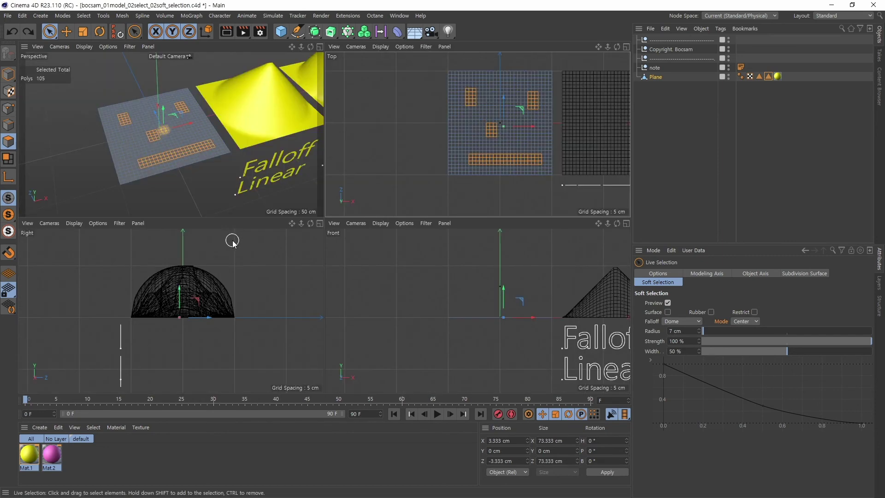
pyautogui.middleClick(157, 172)
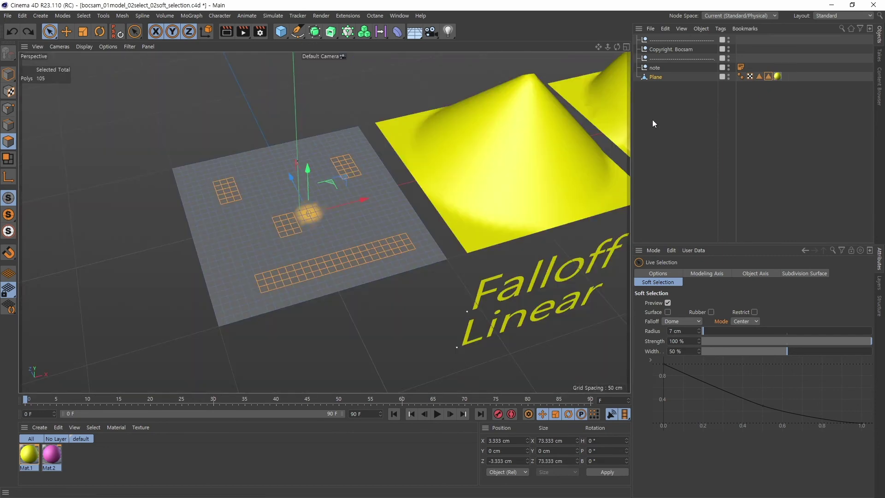
# Set the soft selection mode back to All, try raising the selected polygons along Y, and undo the move
pyautogui.click(750, 322)
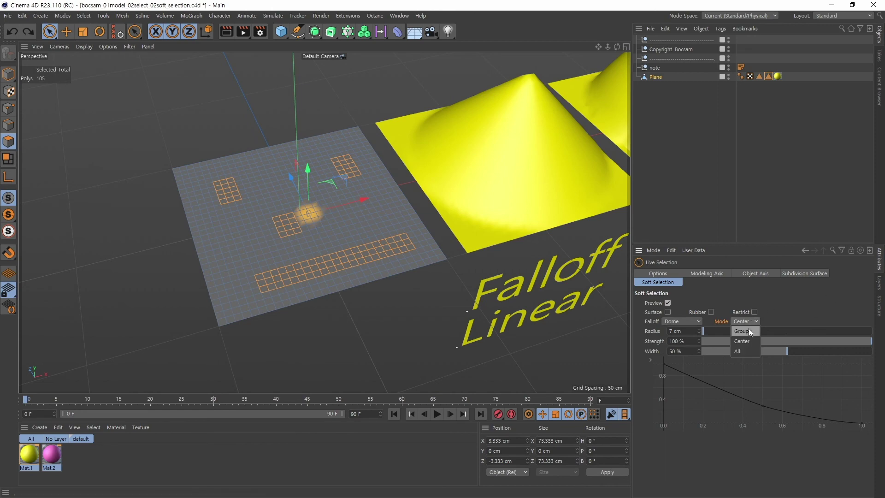
pyautogui.click(743, 352)
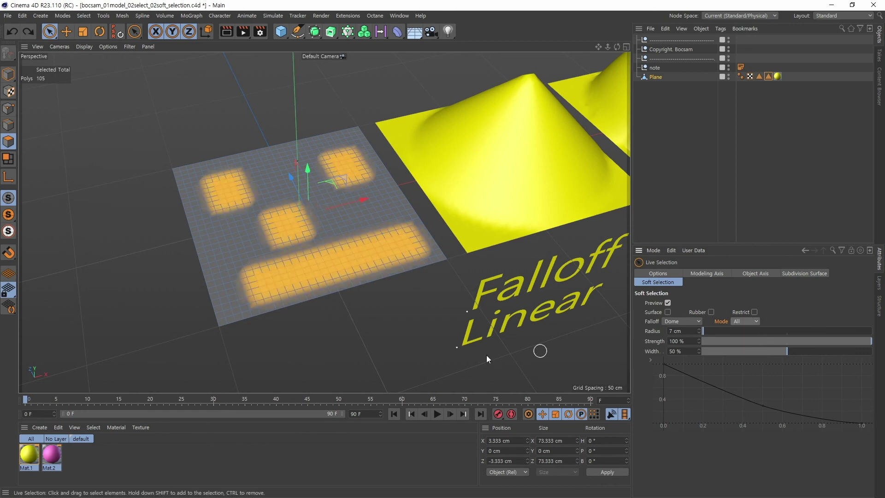
pyautogui.moveTo(305, 175)
pyautogui.mouseDown()
pyautogui.moveTo(309, 154)
pyautogui.moveTo(314, 170)
pyautogui.moveTo(316, 162)
pyautogui.mouseUp()
pyautogui.hotkey('ctrl', 'z')
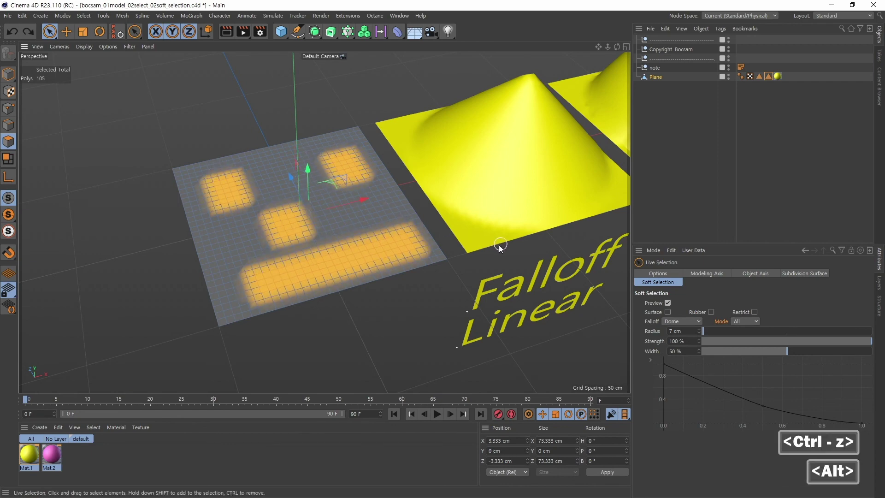
# Solo the mode layer alongside the default and falloff layers and examine the Mode Group, Center and All example shapes
pyautogui.keyDown('alt'); pyautogui.moveTo(498, 244); pyautogui.dragTo(400, 249, button='middle'); pyautogui.keyUp('alt')
pyautogui.click(878, 284)
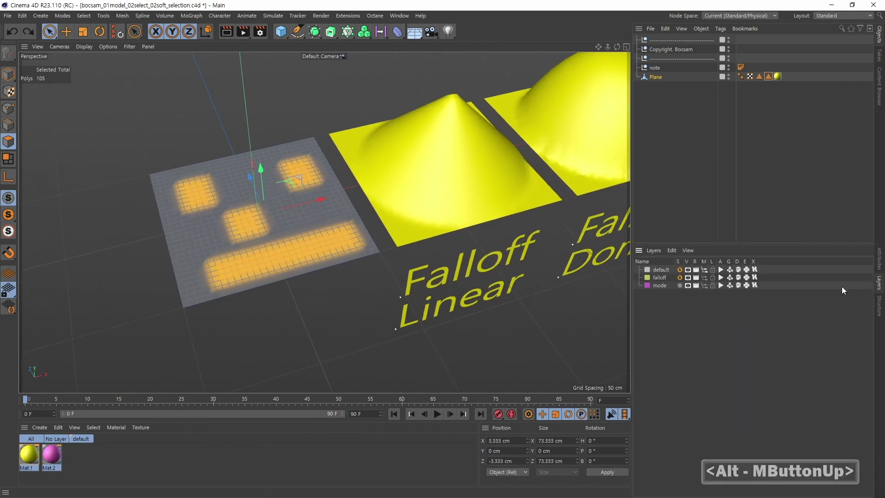
pyautogui.keyDown('alt'); pyautogui.moveTo(469, 217); pyautogui.dragTo(373, 242, button='right'); pyautogui.keyUp('alt')
pyautogui.keyDown('alt'); pyautogui.moveTo(374, 242); pyautogui.dragTo(326, 243, button='middle'); pyautogui.keyUp('alt')
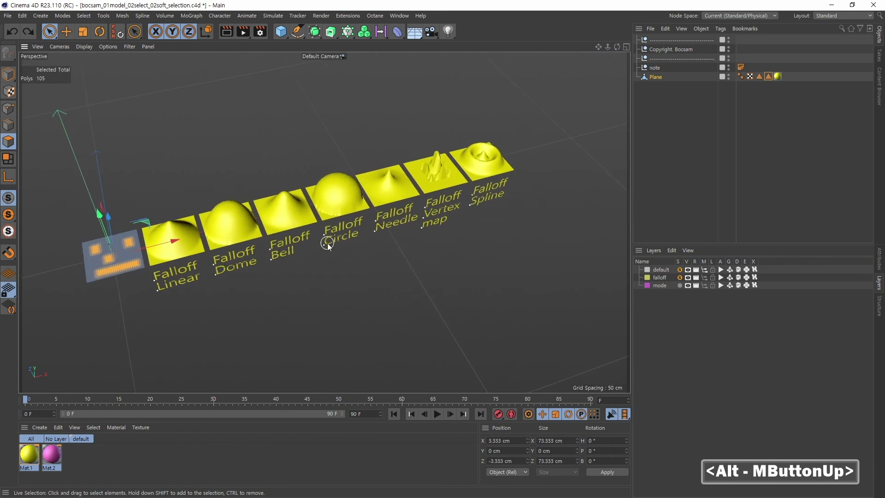
pyautogui.click(679, 285)
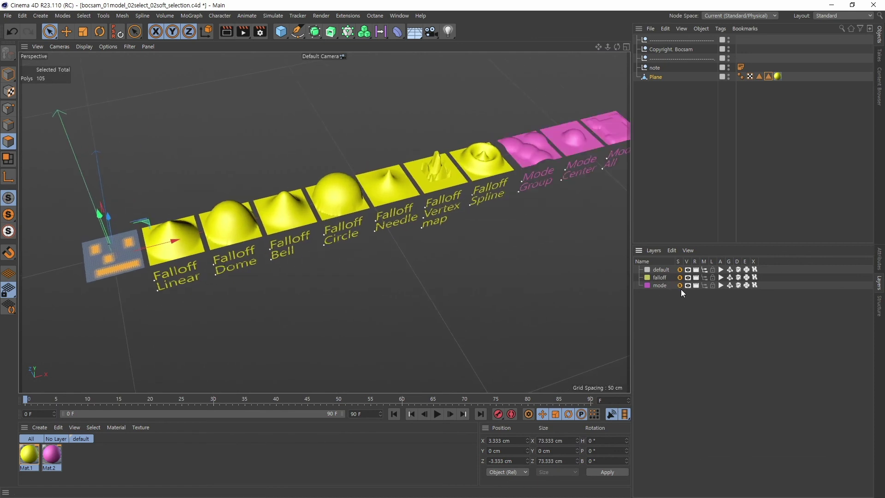
pyautogui.keyDown('alt'); pyautogui.moveTo(522, 240); pyautogui.dragTo(417, 267, button='middle'); pyautogui.keyUp('alt')
pyautogui.keyDown('alt'); pyautogui.moveTo(502, 263); pyautogui.dragTo(457, 258); pyautogui.keyUp('alt')
pyautogui.keyDown('alt'); pyautogui.moveTo(563, 336); pyautogui.dragTo(438, 230, button='middle'); pyautogui.keyUp('alt')
pyautogui.moveTo(431, 275)
pyautogui.keyDown('alt'); pyautogui.mouseDown(button='right')
pyautogui.moveTo(394, 270)
pyautogui.moveTo(430, 265)
pyautogui.mouseUp(button='right'); pyautogui.keyUp('alt')
pyautogui.moveTo(472, 270)
pyautogui.keyDown('alt'); pyautogui.mouseDown(button='middle')
pyautogui.moveTo(443, 263)
pyautogui.moveTo(473, 277)
pyautogui.mouseUp(button='middle'); pyautogui.keyUp('alt')
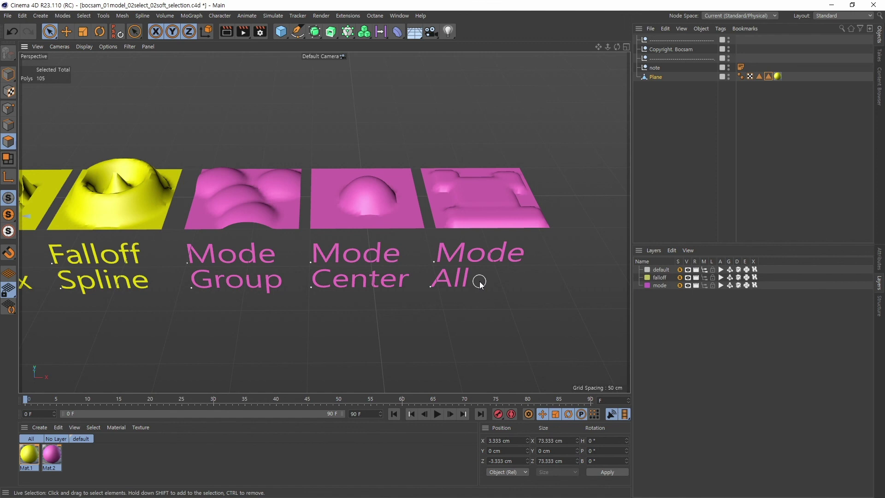
# Bring the Live Selection's soft selection settings and the plane with the selected polygon groups back into view
pyautogui.click(880, 268)
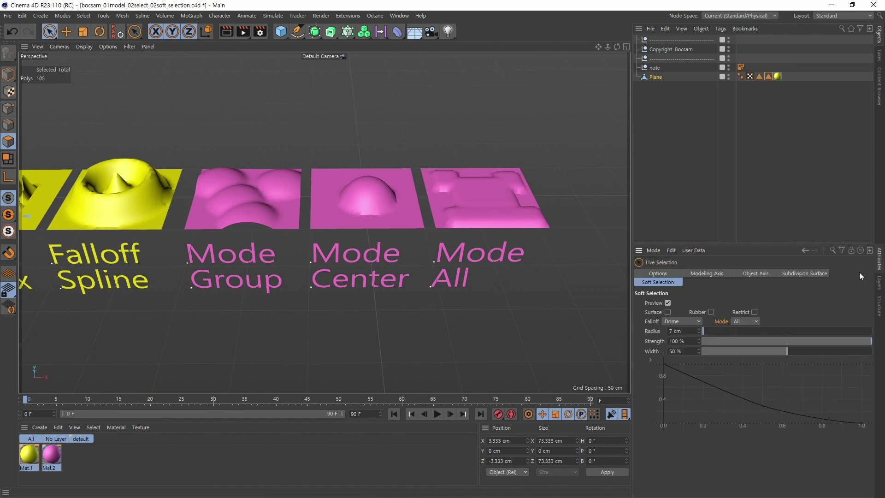
pyautogui.keyDown('alt'); pyautogui.moveTo(500, 266); pyautogui.dragTo(476, 250, button='right'); pyautogui.keyUp('alt')
pyautogui.keyDown('alt'); pyautogui.moveTo(477, 251); pyautogui.dragTo(512, 256, button='middle'); pyautogui.keyUp('alt')
pyautogui.keyDown('alt'); pyautogui.moveTo(254, 224); pyautogui.dragTo(415, 214, button='right'); pyautogui.keyUp('alt')
pyautogui.keyDown('alt'); pyautogui.moveTo(415, 214); pyautogui.dragTo(428, 230, button='middle'); pyautogui.keyUp('alt')
pyautogui.keyDown('alt'); pyautogui.moveTo(400, 296); pyautogui.dragTo(418, 282); pyautogui.keyUp('alt')
pyautogui.moveTo(419, 282)
pyautogui.keyDown('alt'); pyautogui.mouseDown(button='middle')
pyautogui.moveTo(406, 294)
pyautogui.moveTo(423, 282)
pyautogui.mouseUp(button='middle'); pyautogui.keyUp('alt')
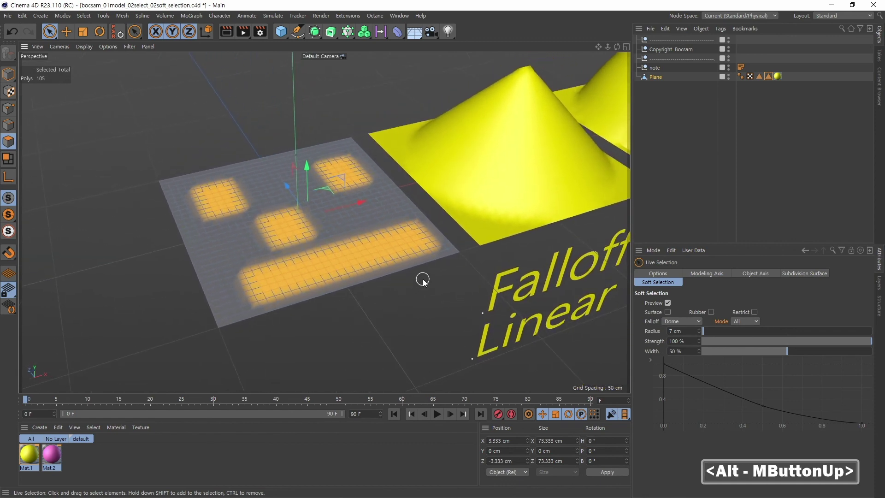